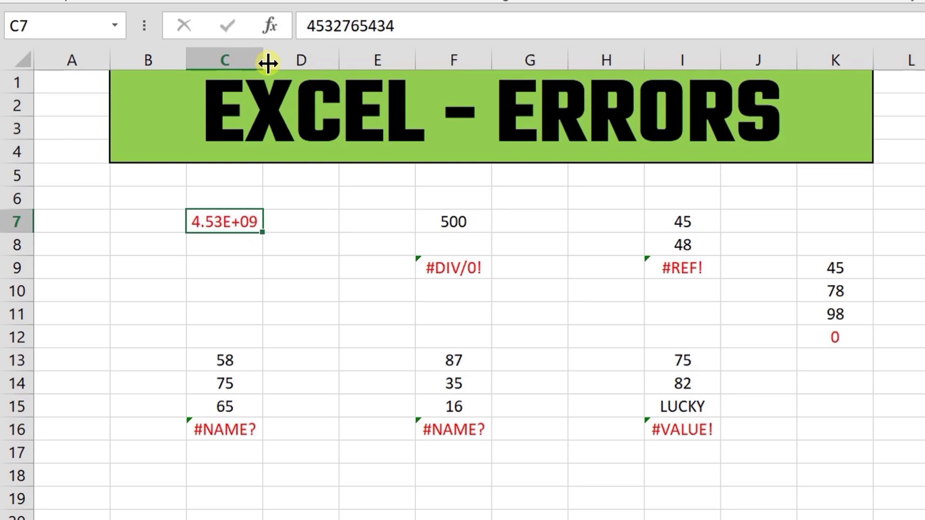
Widen column C enough to fit the full ten-digit number in C7.
{"action": "left_click_drag", "start_coordinate": [266, 62], "coordinate": [307, 59]}
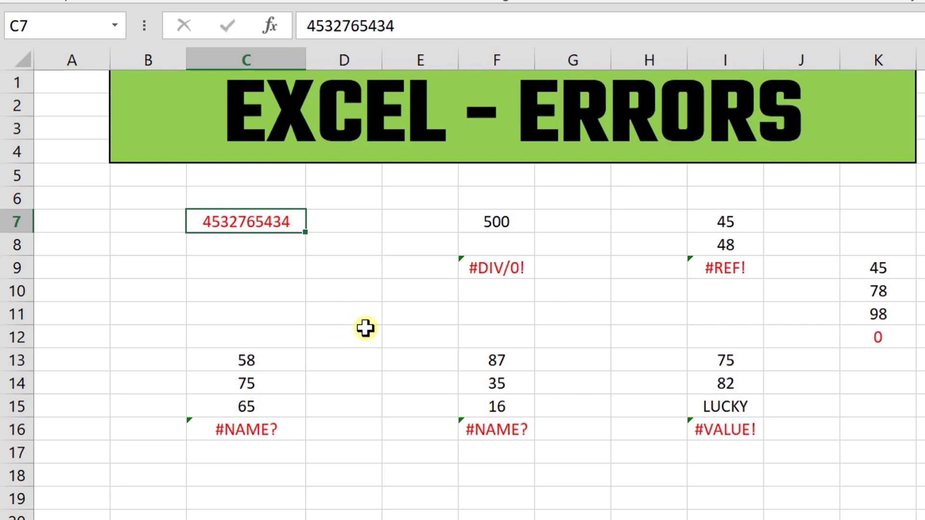
Inspect the division formula in F9 with its operands, and enter 20 as the missing divisor in F8.
{"action": "left_click", "coordinate": [444, 194]}
{"action": "left_click_drag", "start_coordinate": [444, 194], "coordinate": [574, 316]}
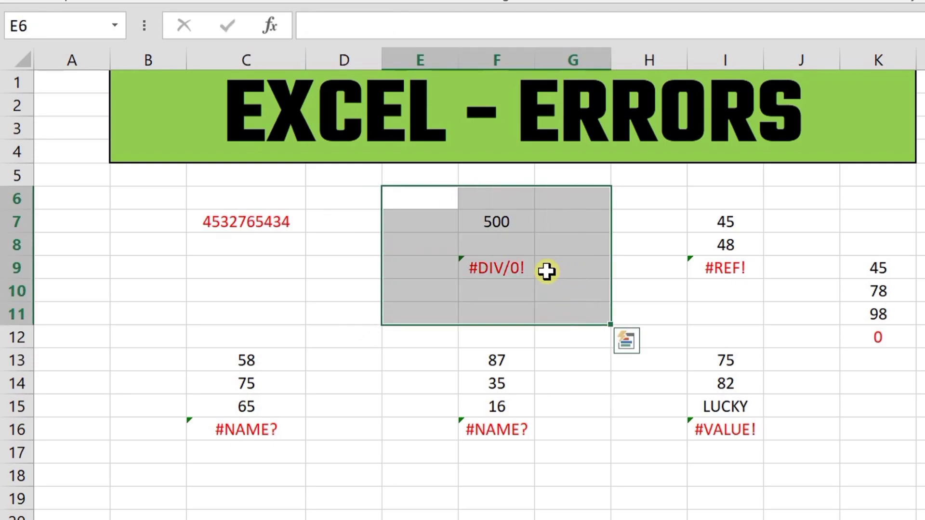
{"action": "left_click", "coordinate": [487, 272]}
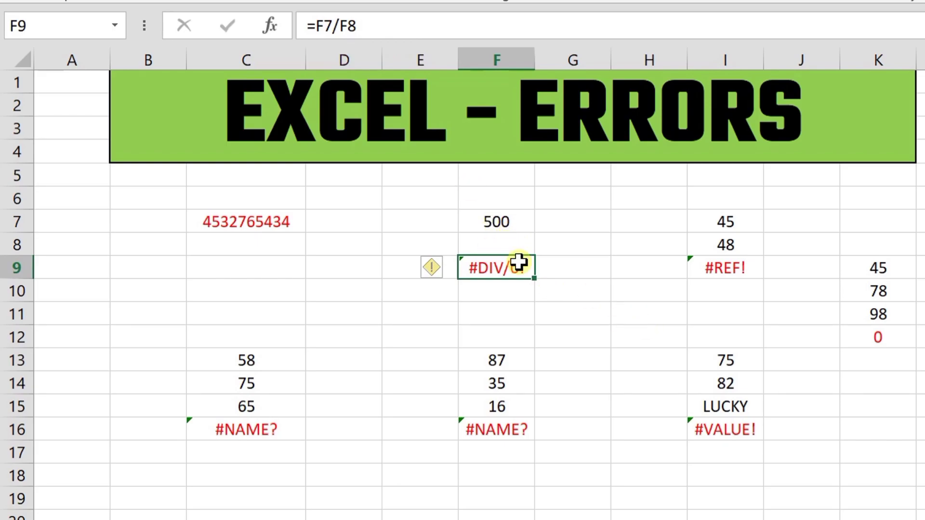
{"action": "left_click", "coordinate": [487, 241]}
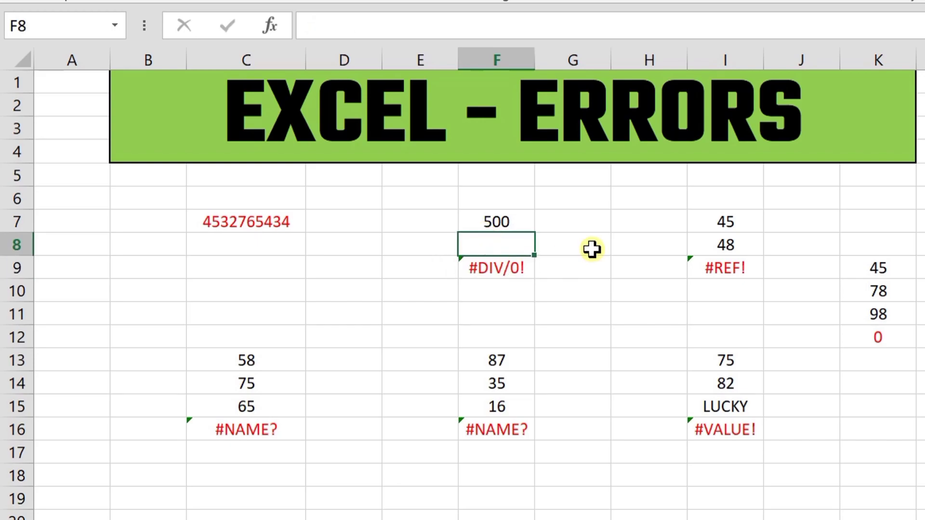
{"action": "left_click", "coordinate": [482, 270]}
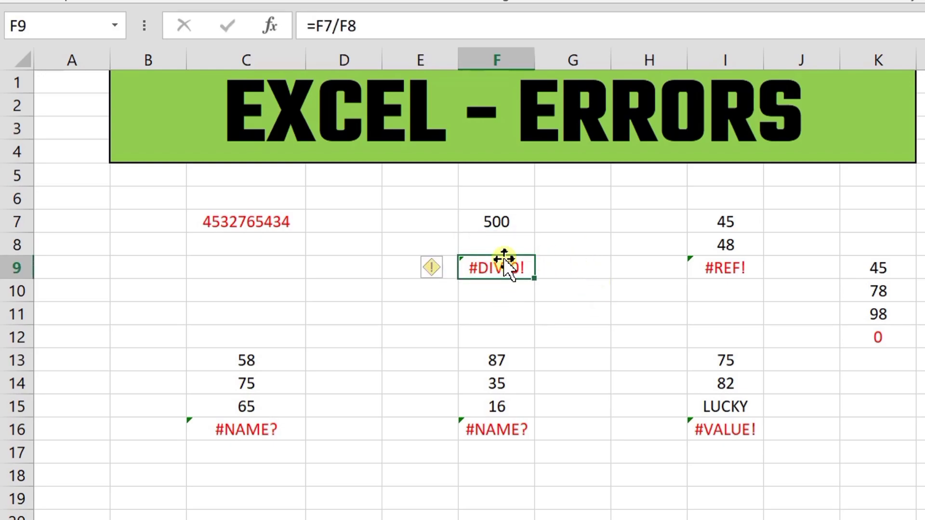
{"action": "left_click", "coordinate": [489, 239]}
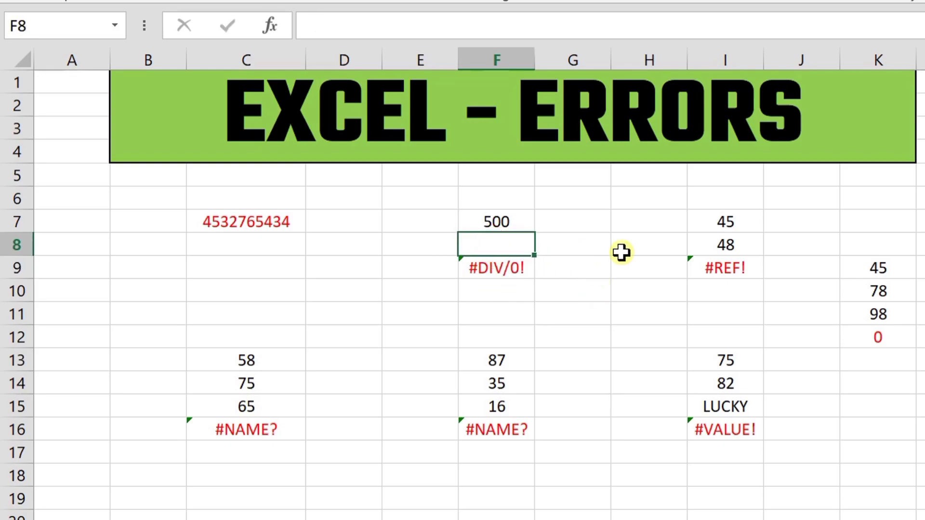
{"action": "left_click", "coordinate": [504, 221]}
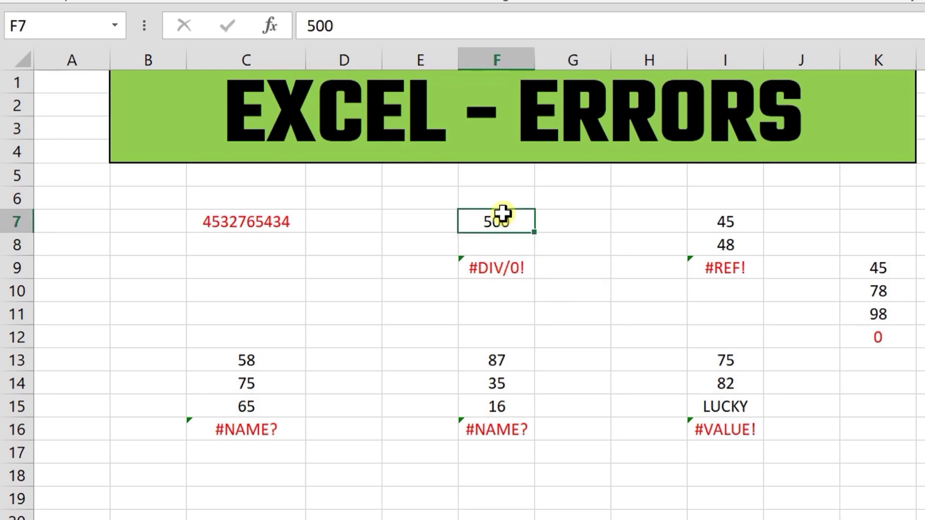
{"action": "left_click", "coordinate": [489, 246]}
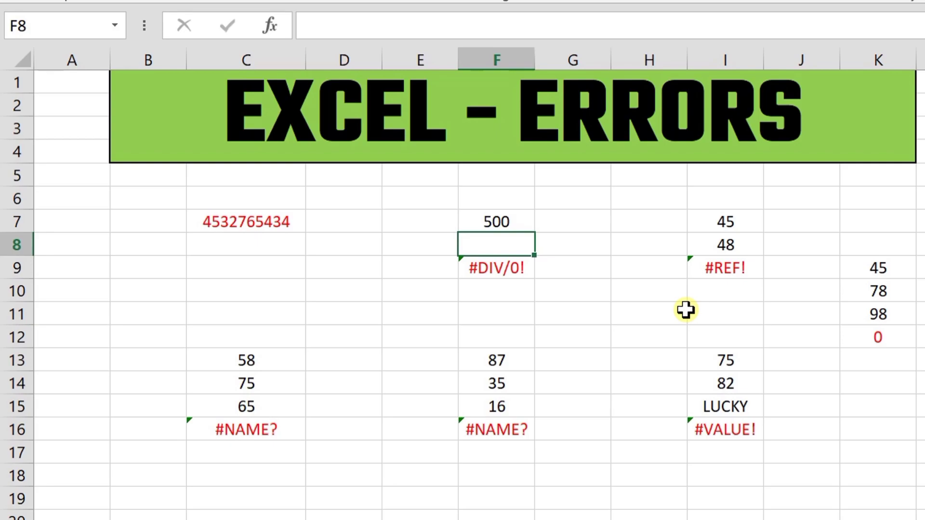
{"action": "type", "text": "20"}
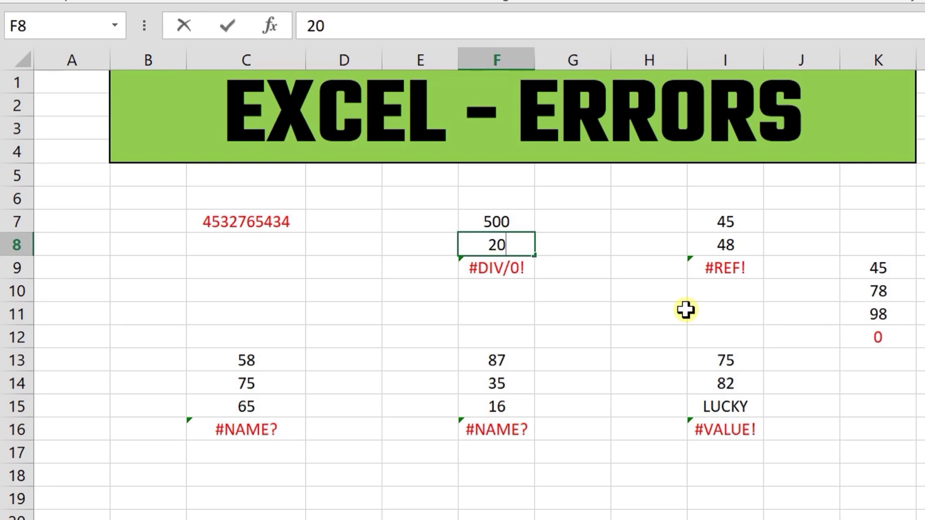
{"action": "key", "text": "ctrl+Return"}
{"action": "key", "text": "Down"}
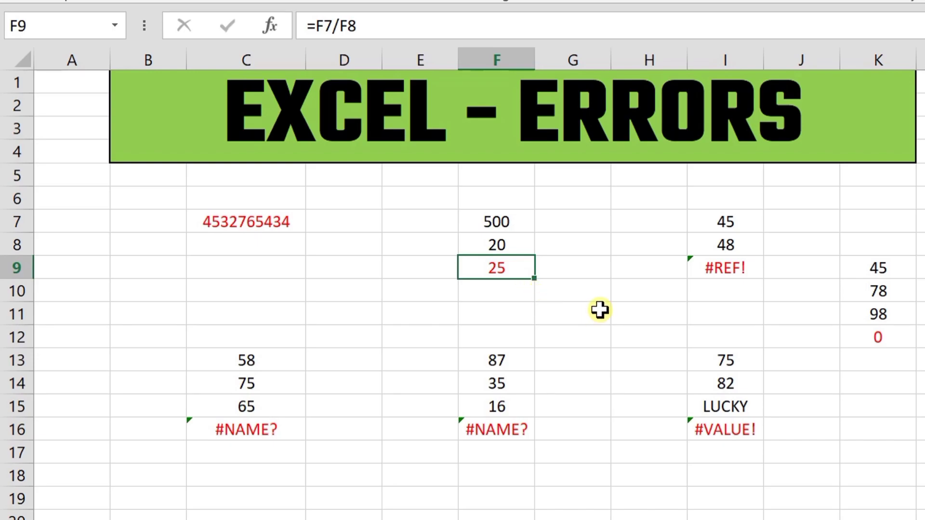
Examine the #REF! formula in I9 and the empty cell I6 above the numbers it adds.
{"action": "left_click", "coordinate": [658, 201]}
{"action": "left_click_drag", "start_coordinate": [657, 201], "coordinate": [832, 314]}
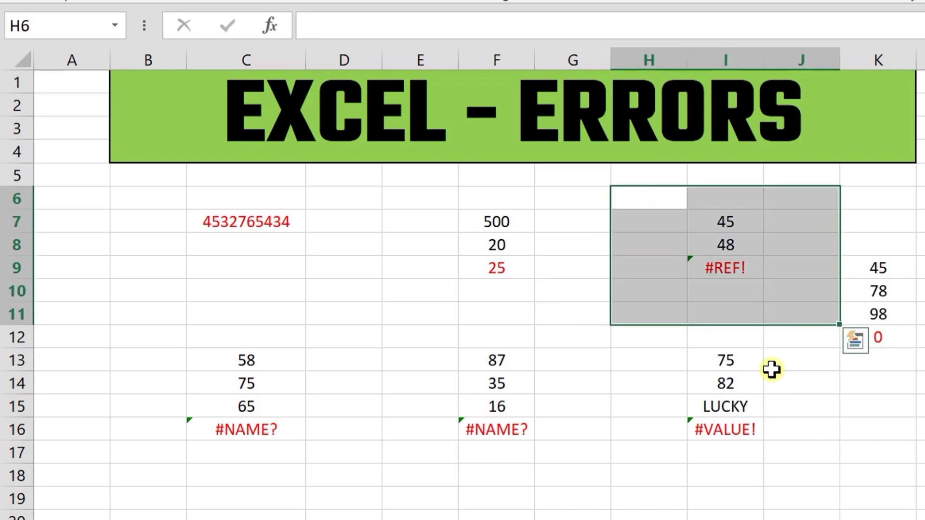
{"action": "left_click", "coordinate": [792, 261]}
{"action": "left_click", "coordinate": [722, 268]}
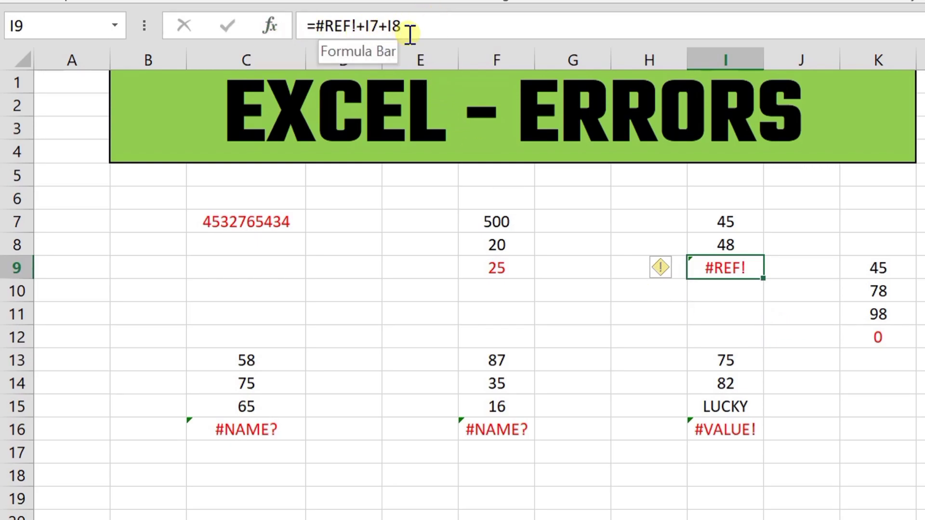
{"action": "left_click", "coordinate": [730, 198]}
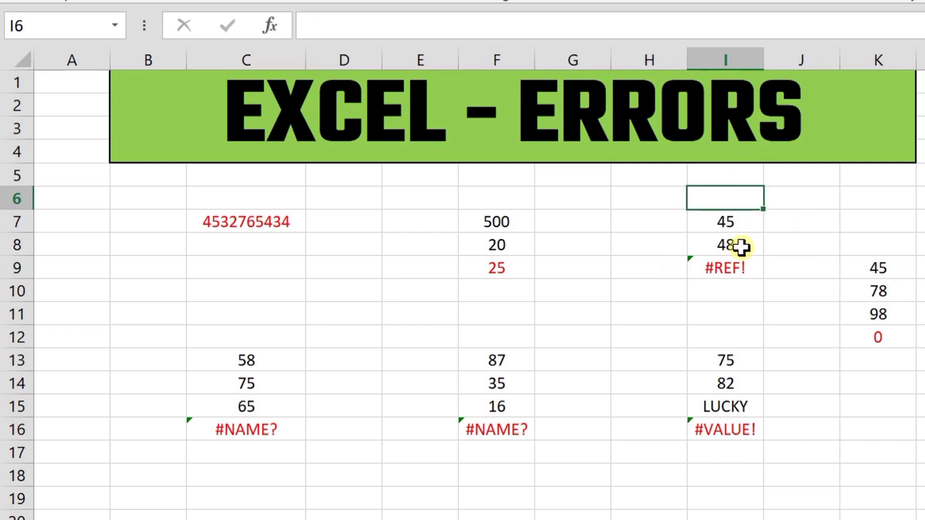
{"action": "left_click", "coordinate": [722, 269]}
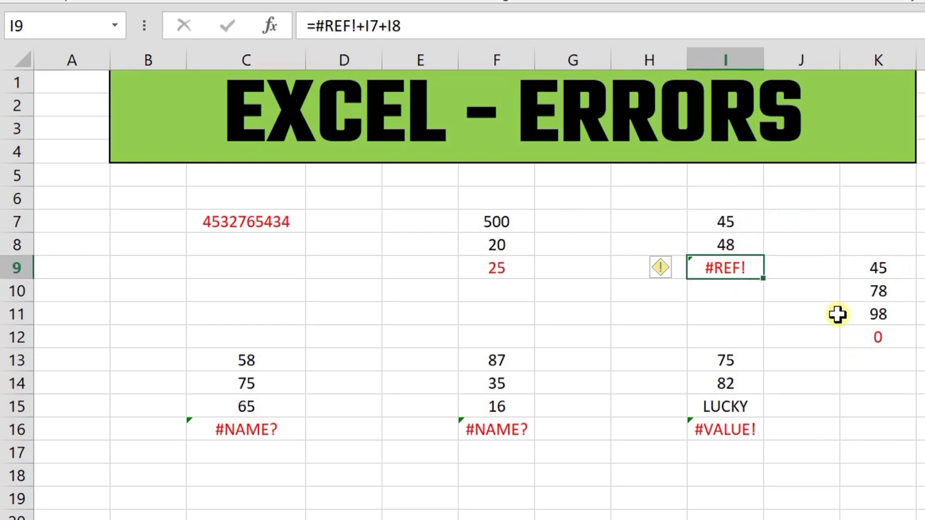
{"action": "left_click", "coordinate": [718, 193]}
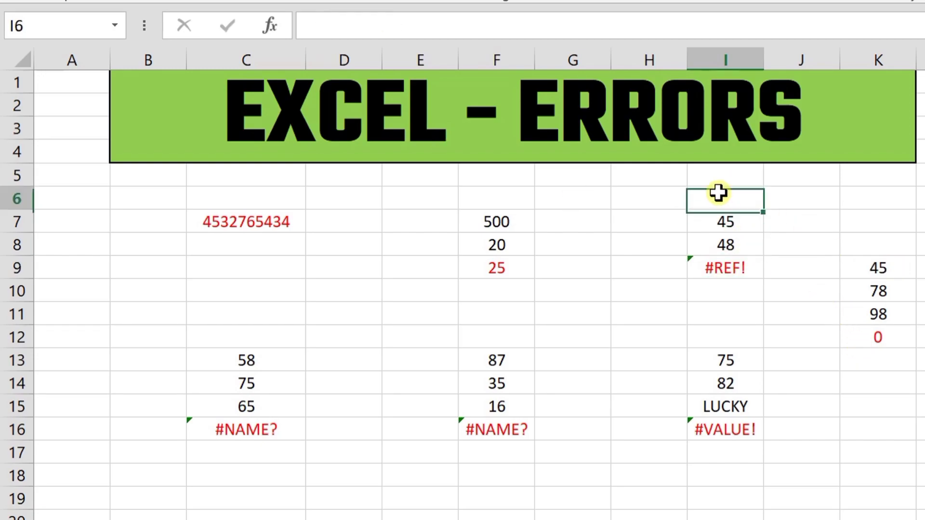
Remove the broken reference from the formula in I9, leaving =I7+I8.
{"action": "left_click", "coordinate": [742, 274]}
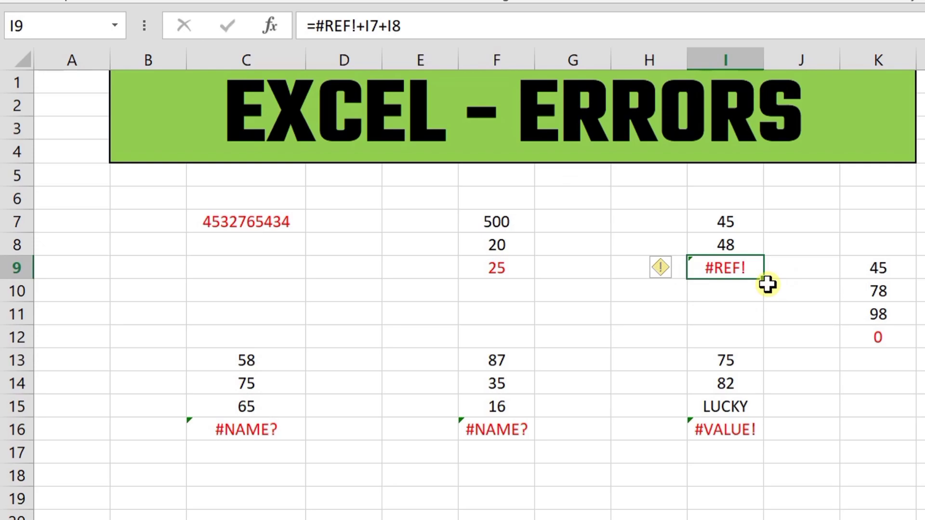
{"action": "key", "text": "F2"}
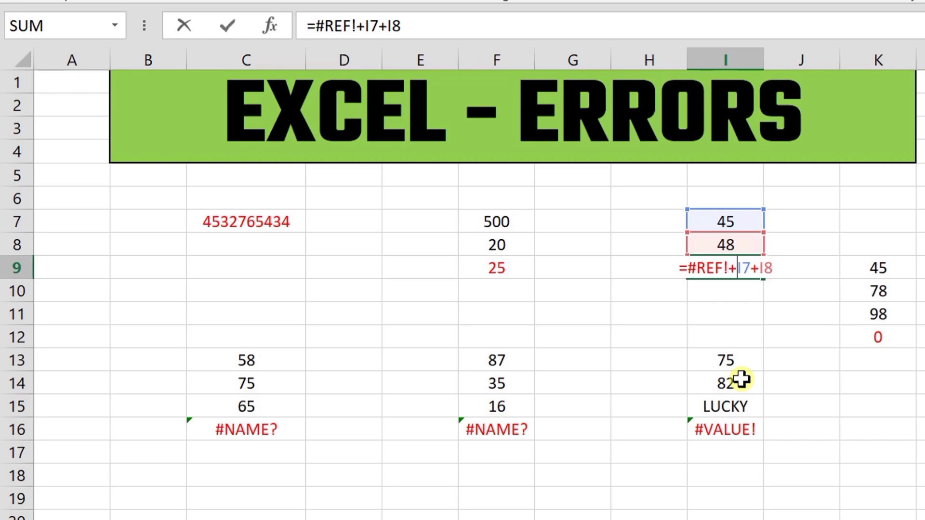
{"action": "key", "text": "BackSpace"}
{"action": "key", "text": "BackSpace"}
{"action": "key", "text": "BackSpace"}
{"action": "key", "text": "BackSpace"}
{"action": "key", "text": "BackSpace"}
{"action": "key", "text": "BackSpace"}
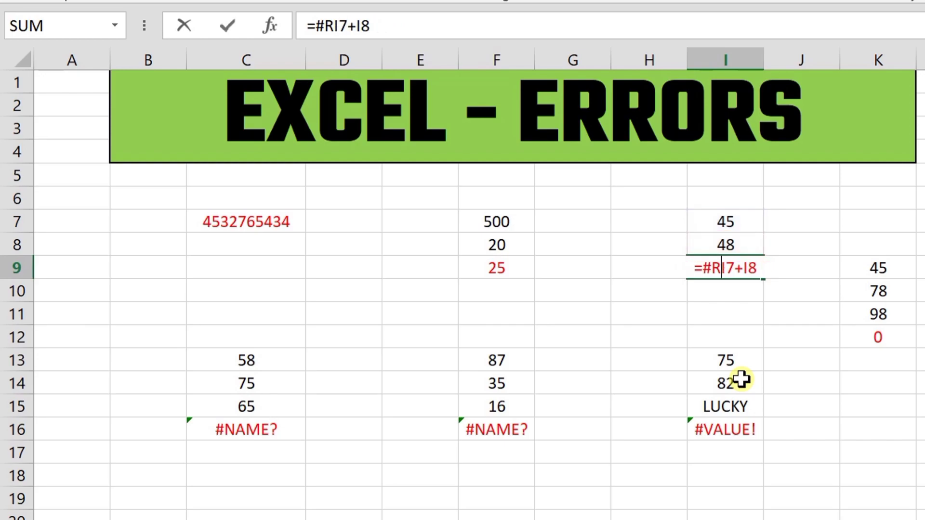
{"action": "key", "text": "Return"}
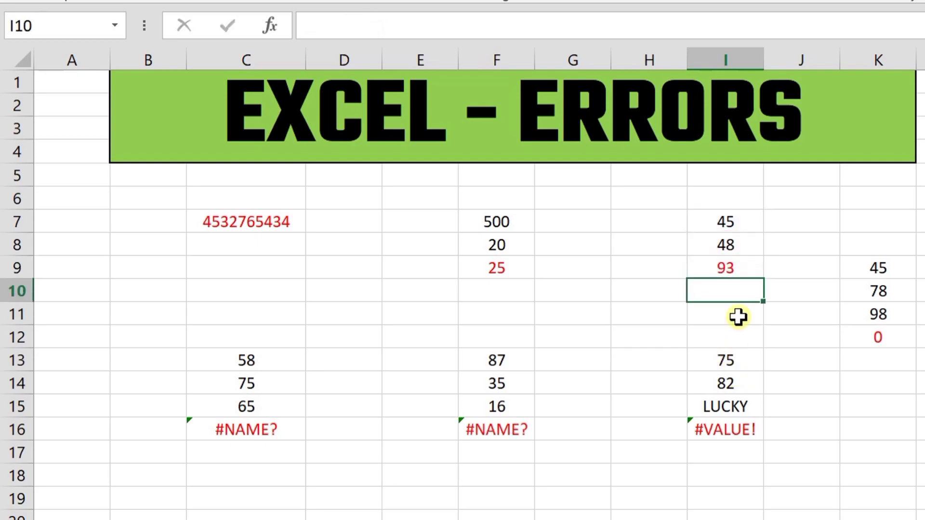
Check the cells added in I9, and enter 47 in the empty cell I6.
{"action": "left_click", "coordinate": [737, 267]}
{"action": "left_click", "coordinate": [747, 220]}
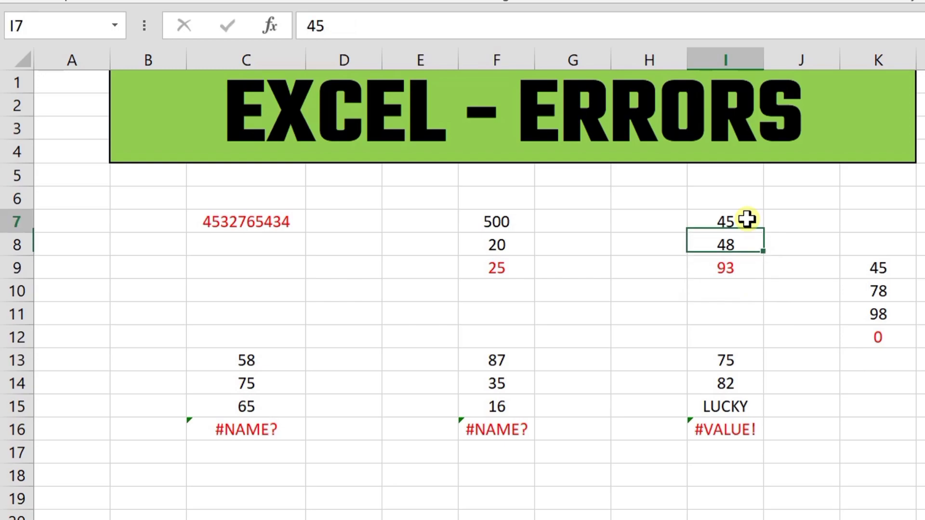
{"action": "left_click", "coordinate": [738, 245]}
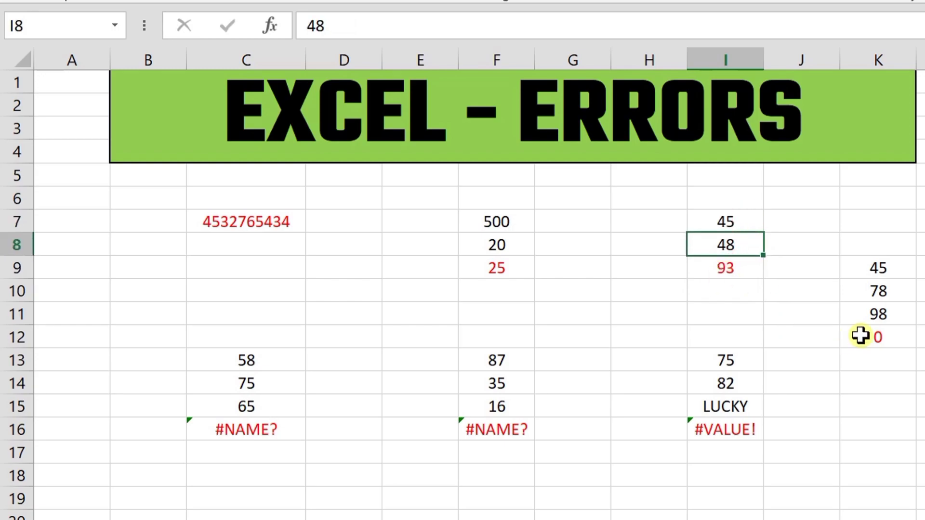
{"action": "left_click", "coordinate": [707, 268]}
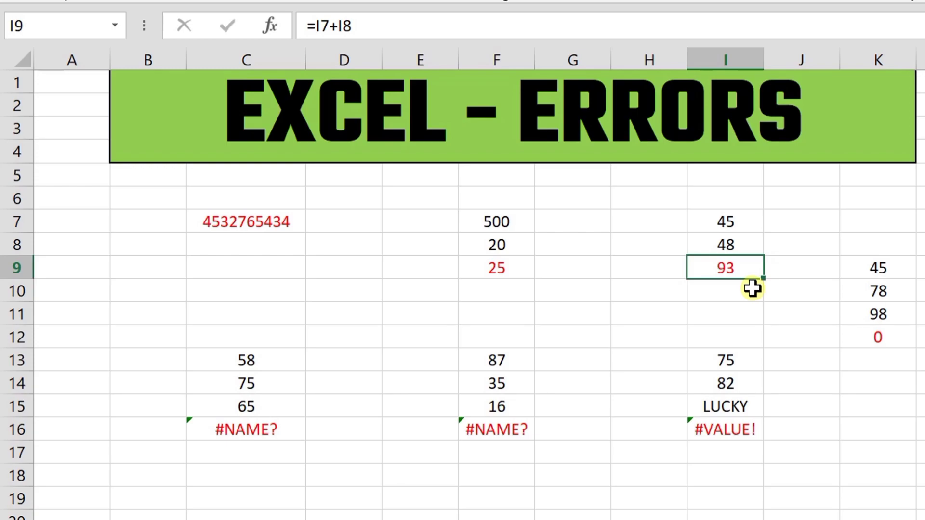
{"action": "left_click", "coordinate": [731, 197]}
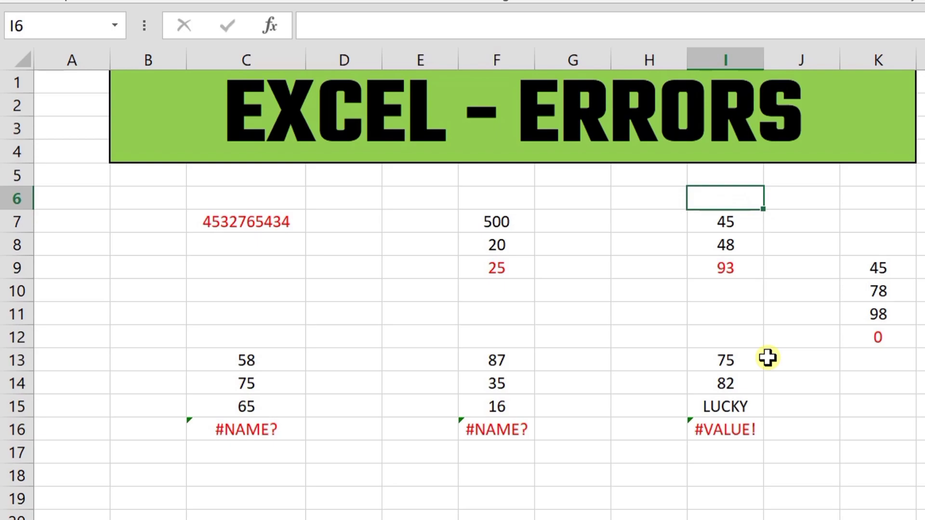
{"action": "type", "text": "45"}
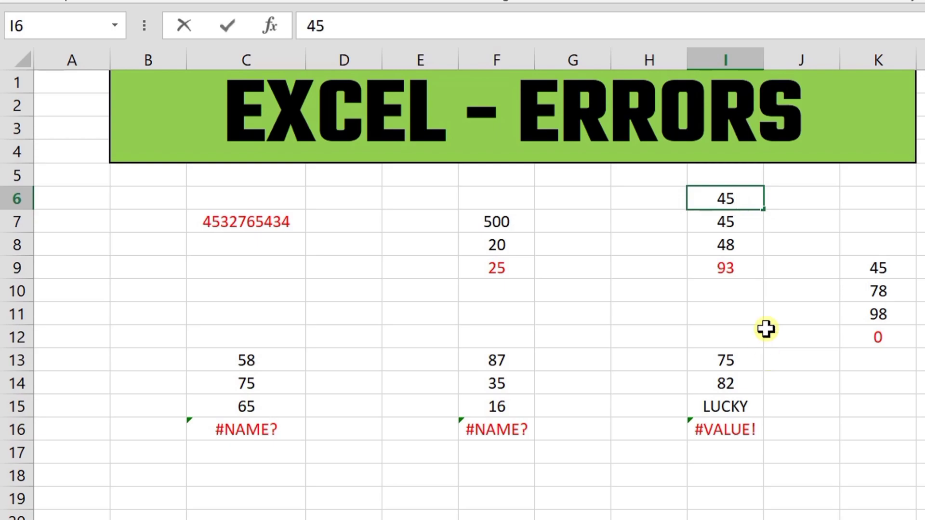
{"action": "key", "text": "BackSpace"}
{"action": "type", "text": "7"}
Replace the formula in I9 with =I6+I7+I8.
{"action": "left_click", "coordinate": [741, 275]}
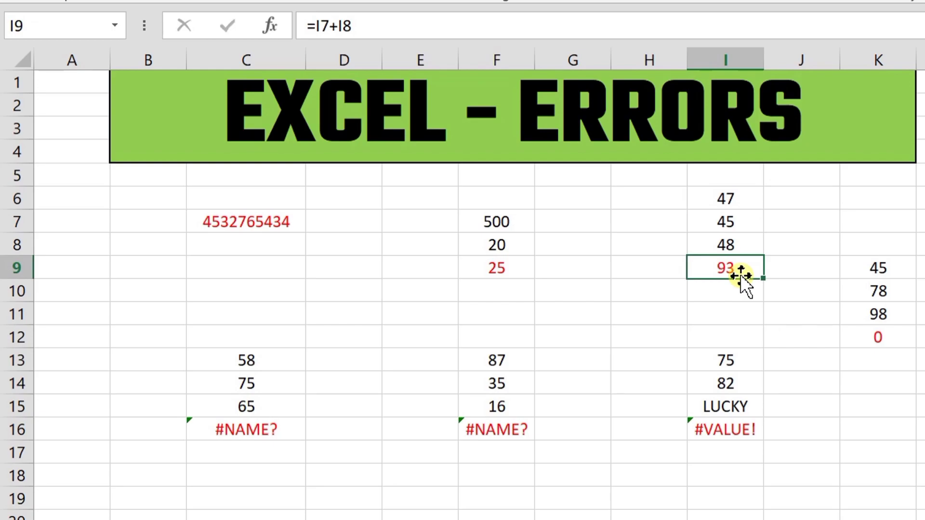
{"action": "type", "text": "="}
{"action": "left_click", "coordinate": [727, 197]}
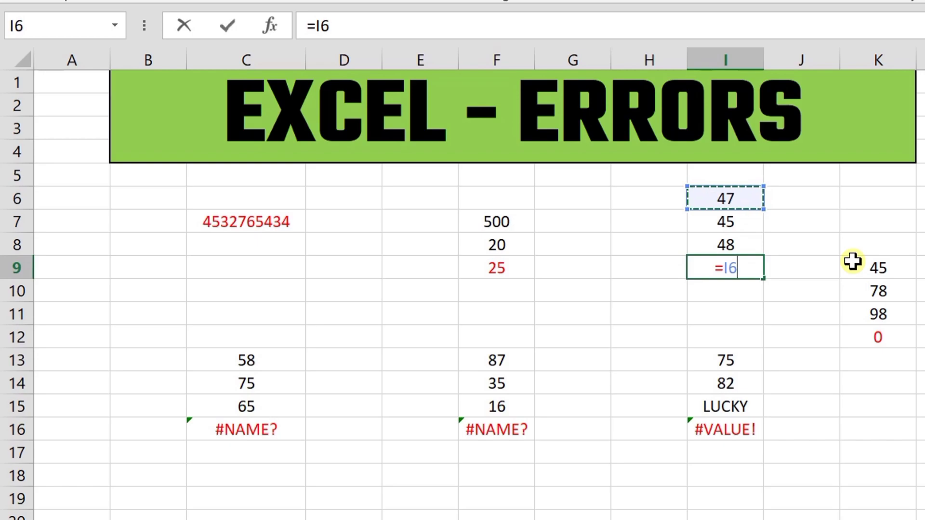
{"action": "type", "text": "+"}
{"action": "left_click", "coordinate": [720, 220]}
{"action": "type", "text": "+"}
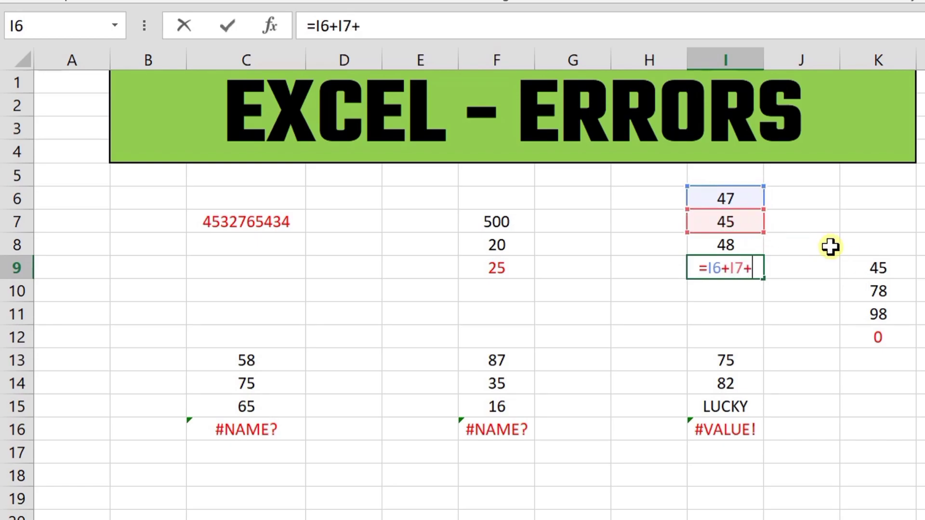
{"action": "left_click", "coordinate": [753, 245]}
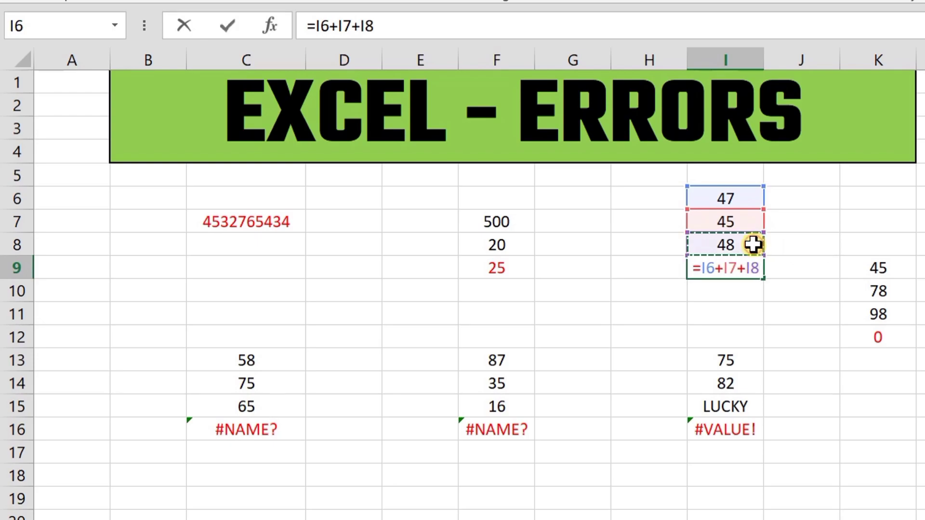
{"action": "key", "text": "Return"}
{"action": "key", "text": "Up"}
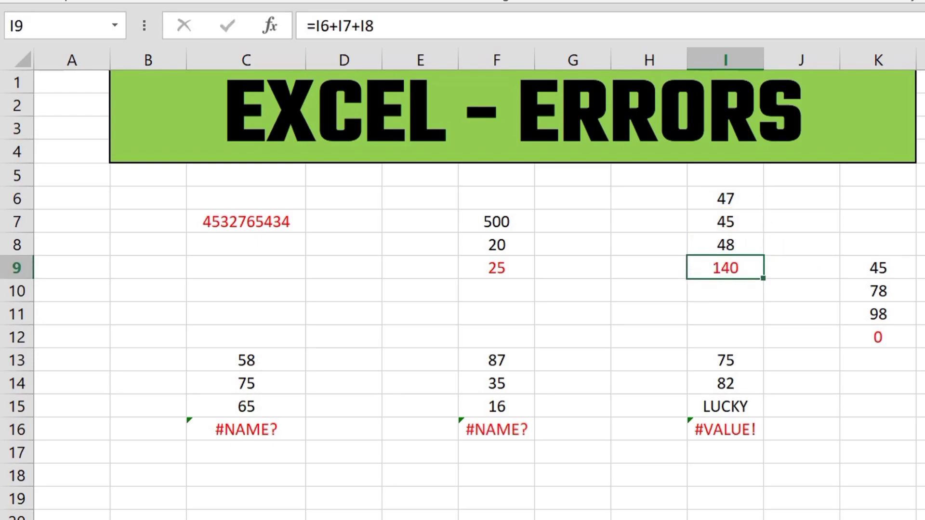
Delete the entire row containing the 47 in I6, and check the resulting sum formula in I8.
{"action": "left_click", "coordinate": [735, 198]}
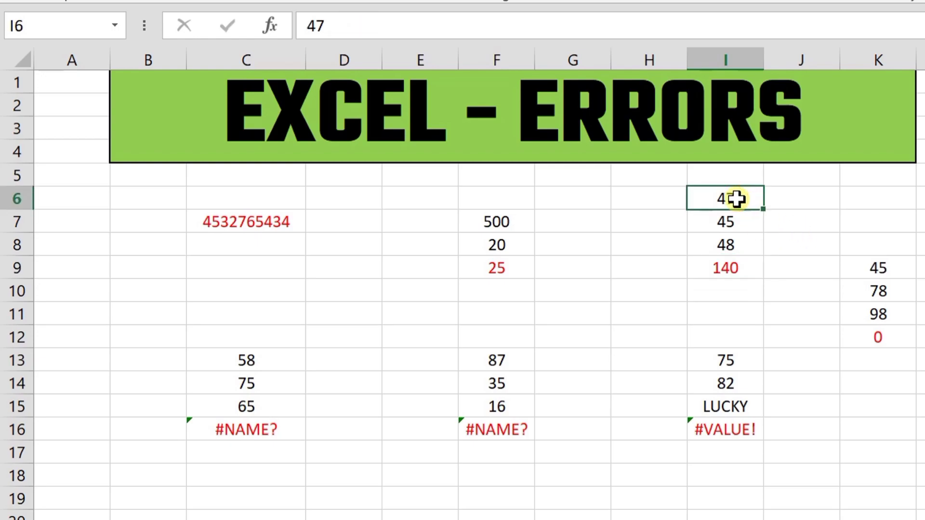
{"action": "right_click", "coordinate": [736, 198]}
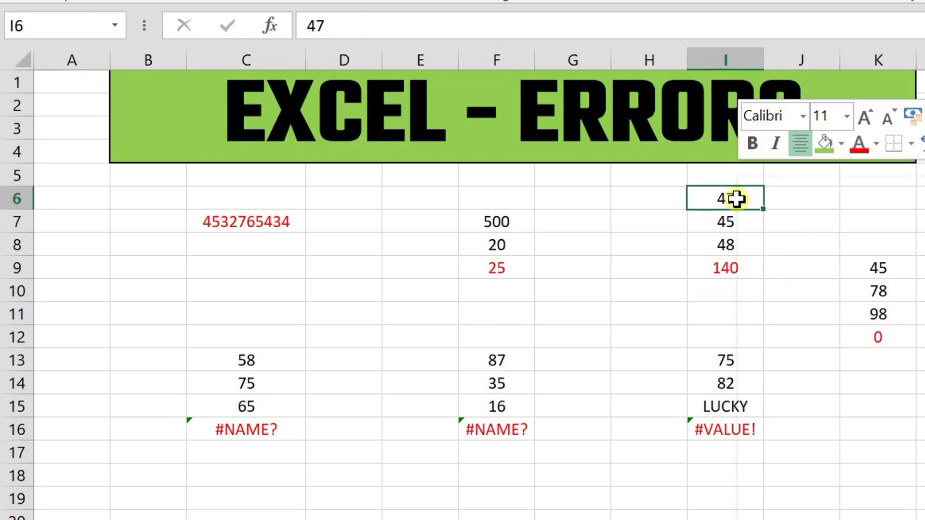
{"action": "left_click", "coordinate": [817, 374]}
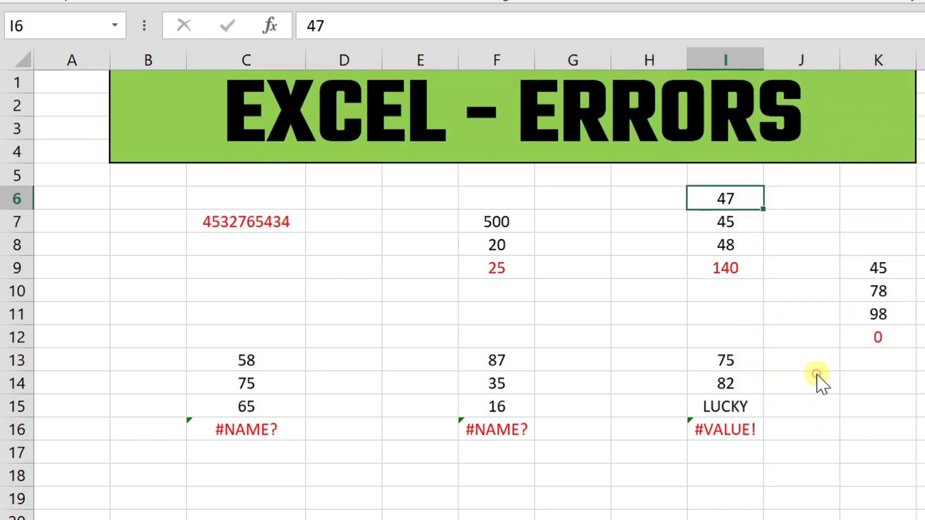
{"action": "left_click", "coordinate": [733, 375]}
{"action": "left_click", "coordinate": [761, 444]}
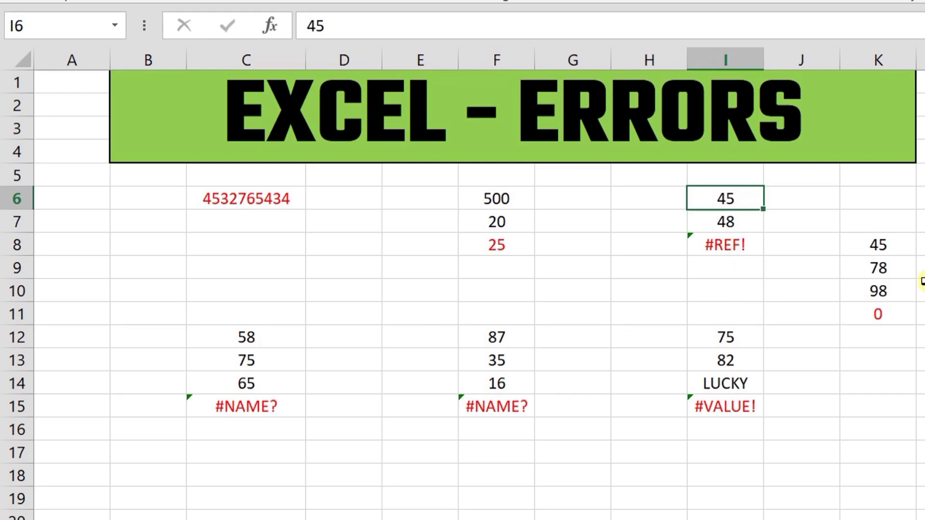
{"action": "left_click", "coordinate": [716, 248]}
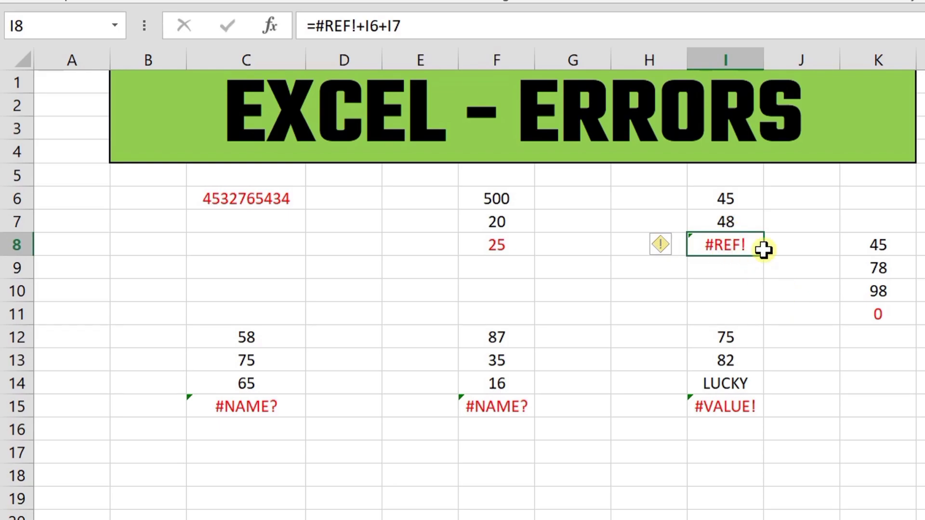
{"action": "left_click", "coordinate": [740, 179]}
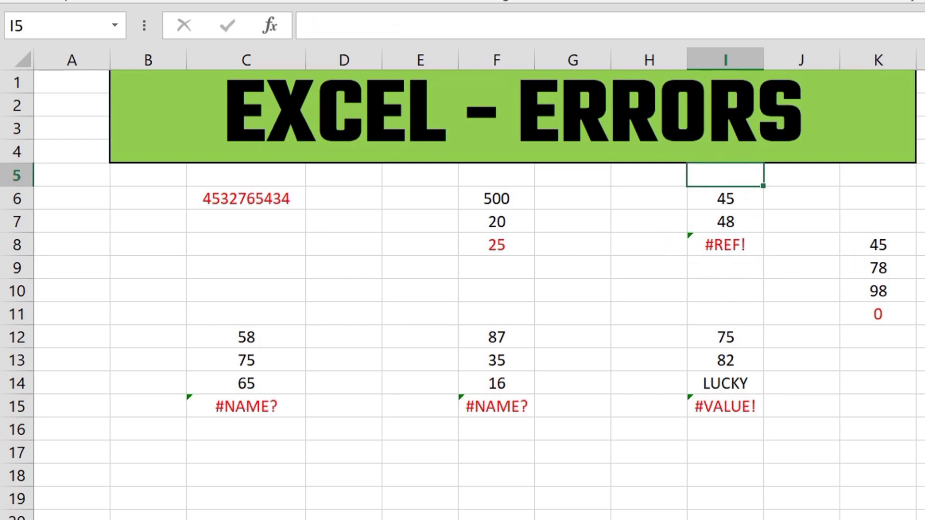
Enter 47 in the empty cell I5 and replace the broken formula in I8 with =I5+I6+I7.
{"action": "type", "text": "47"}
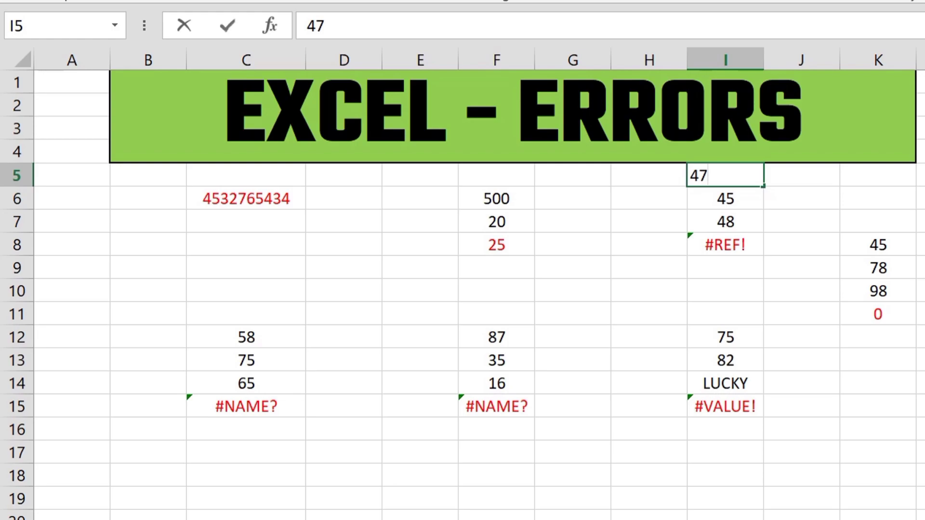
{"action": "key", "text": "Return"}
{"action": "key", "text": "Down"}
{"action": "key", "text": "Down"}
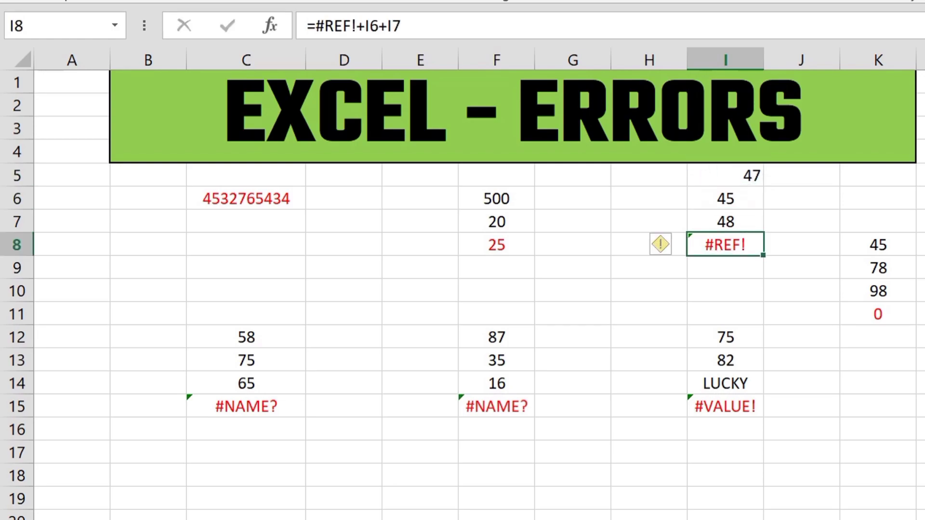
{"action": "type", "text": "="}
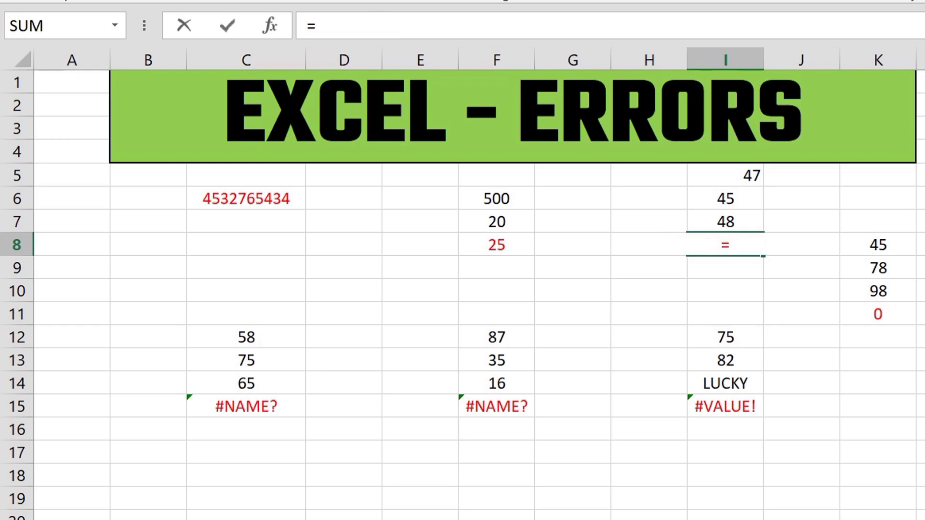
{"action": "left_click", "coordinate": [728, 176]}
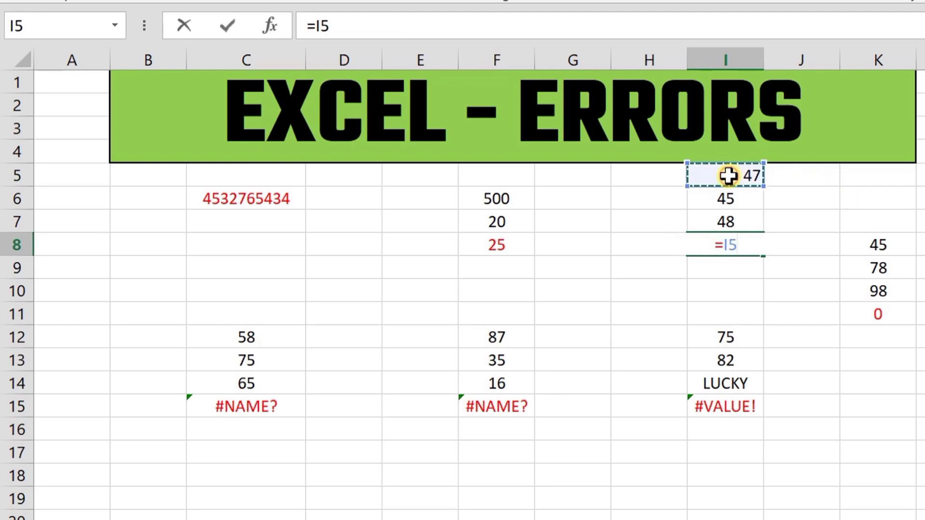
{"action": "type", "text": "+"}
{"action": "left_click", "coordinate": [722, 197]}
{"action": "type", "text": "+"}
{"action": "left_click", "coordinate": [722, 223]}
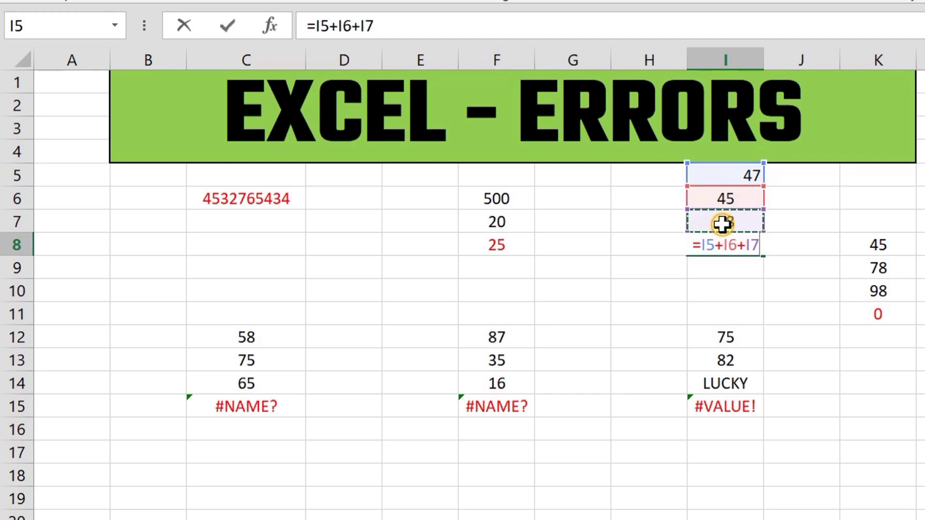
{"action": "key", "text": "Return"}
{"action": "left_click", "coordinate": [731, 247]}
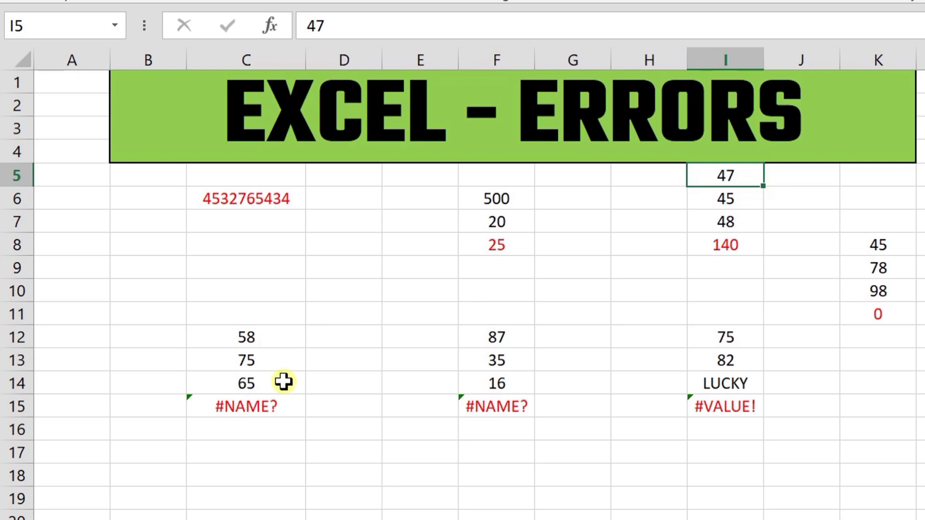
Inspect the cell references in the C15 formula and correct the invalid one so it reads =C12+C13+C14.
{"action": "left_click", "coordinate": [277, 406]}
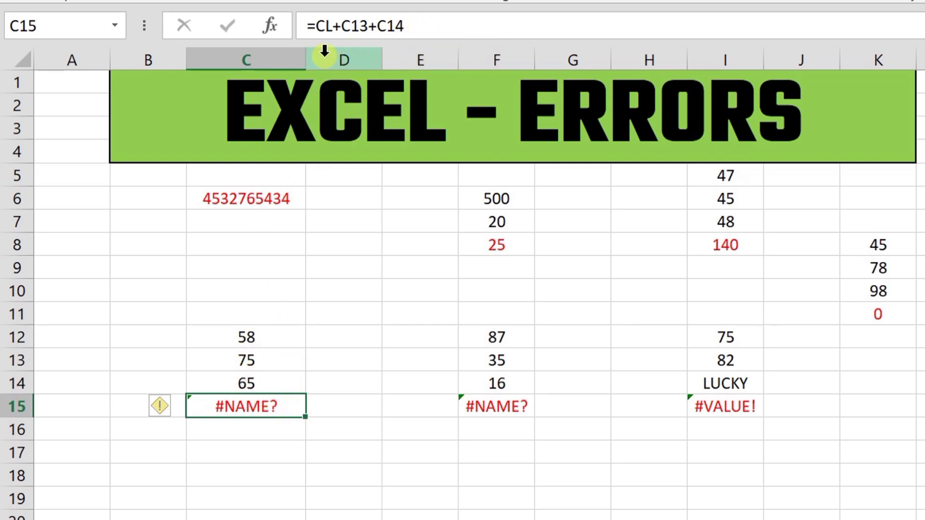
{"action": "left_click", "coordinate": [269, 379]}
{"action": "left_click", "coordinate": [274, 411]}
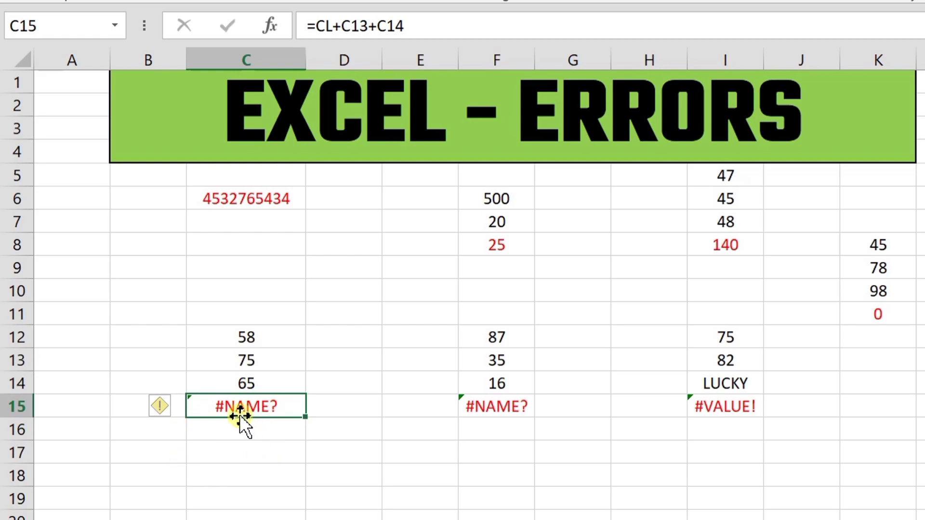
{"action": "key", "text": "F2"}
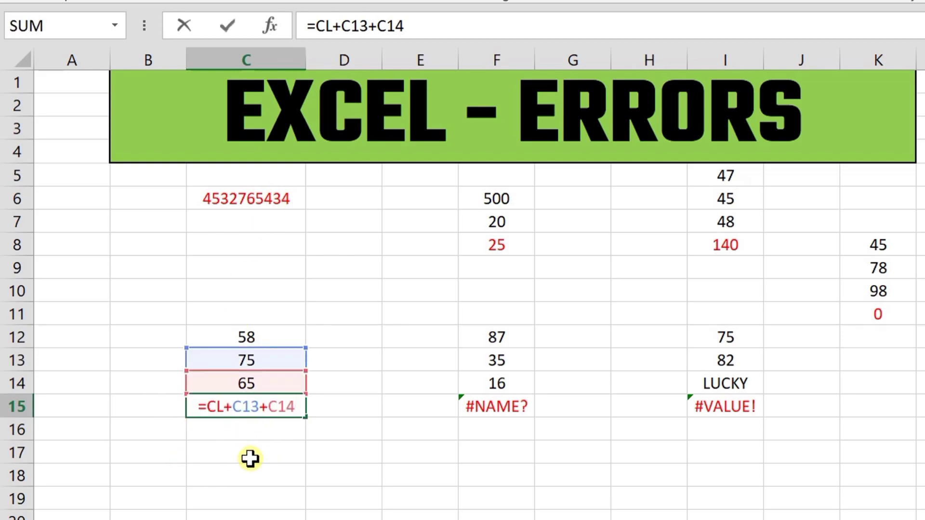
{"action": "key", "text": "Escape"}
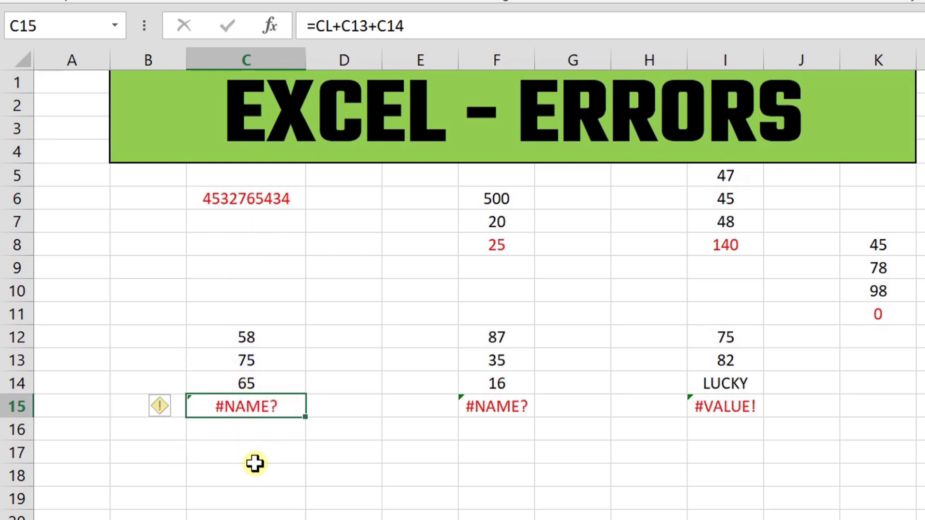
{"action": "left_click", "coordinate": [337, 26]}
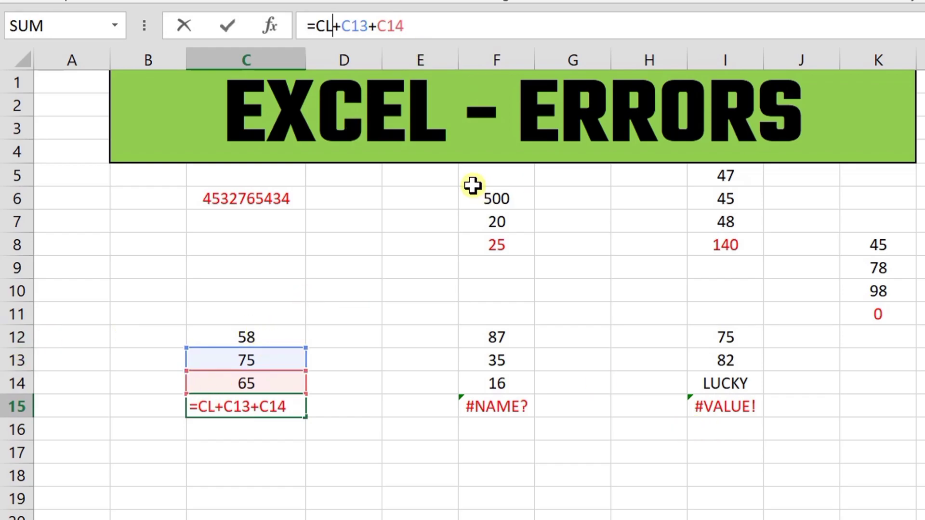
{"action": "key", "text": "BackSpace"}
{"action": "type", "text": "12"}
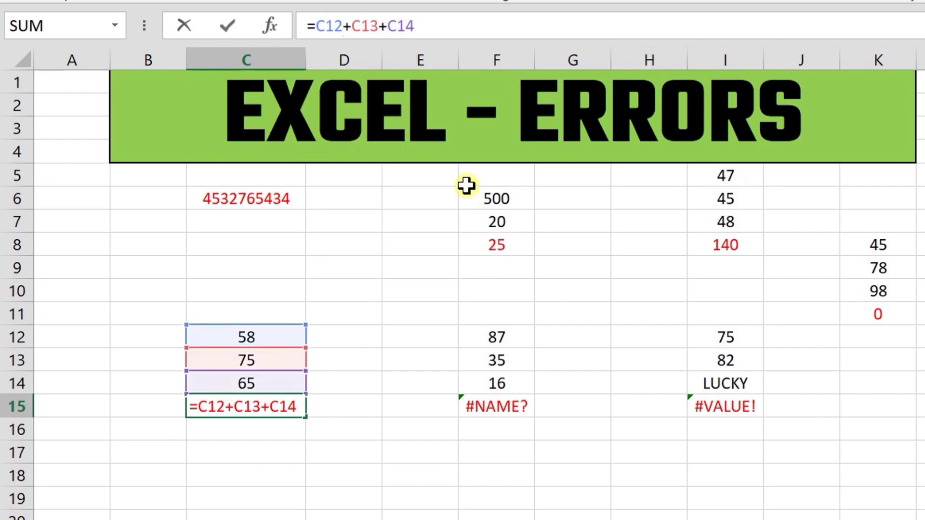
{"action": "key", "text": "Return"}
{"action": "left_click", "coordinate": [280, 409]}
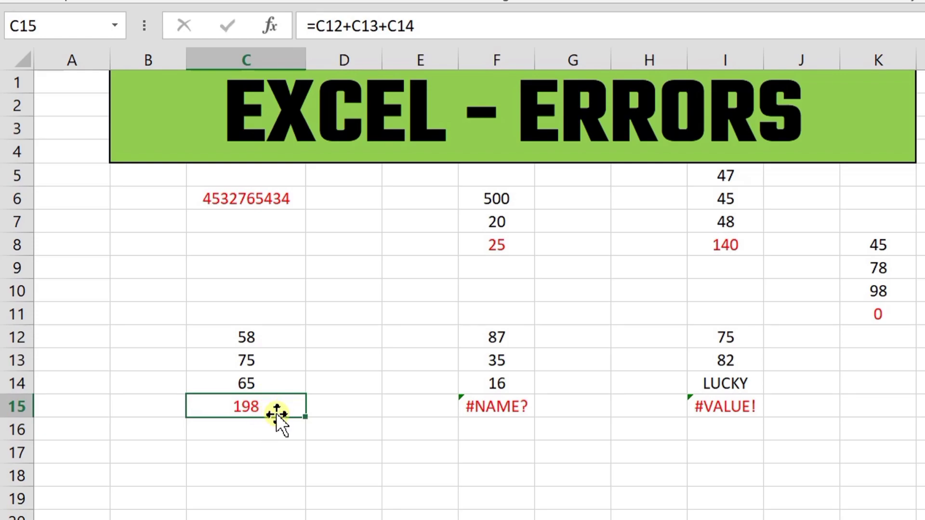
Compare the formulas in F15 and C15, and correct the misspelled function in F15 to read =SUM(F12:F14).
{"action": "left_click", "coordinate": [471, 408]}
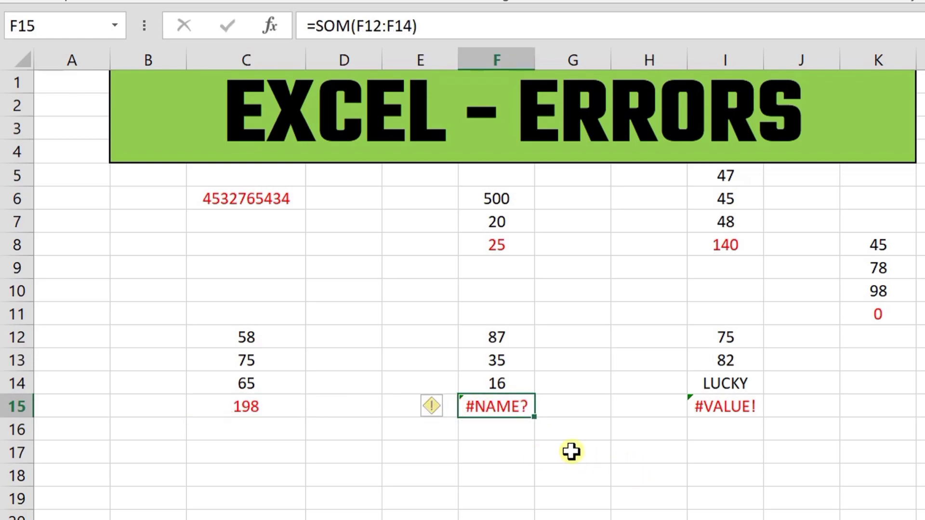
{"action": "left_click", "coordinate": [263, 412]}
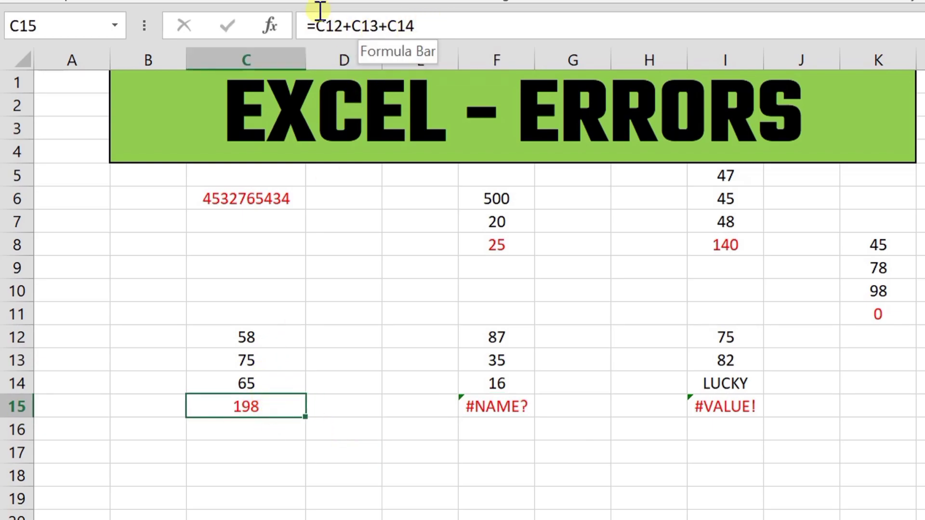
{"action": "left_click", "coordinate": [496, 407]}
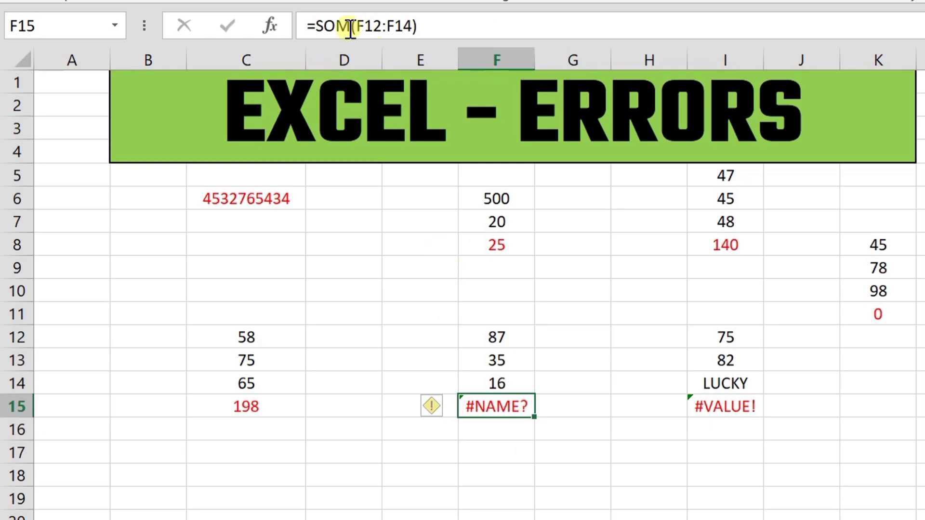
{"action": "left_click", "coordinate": [333, 26]}
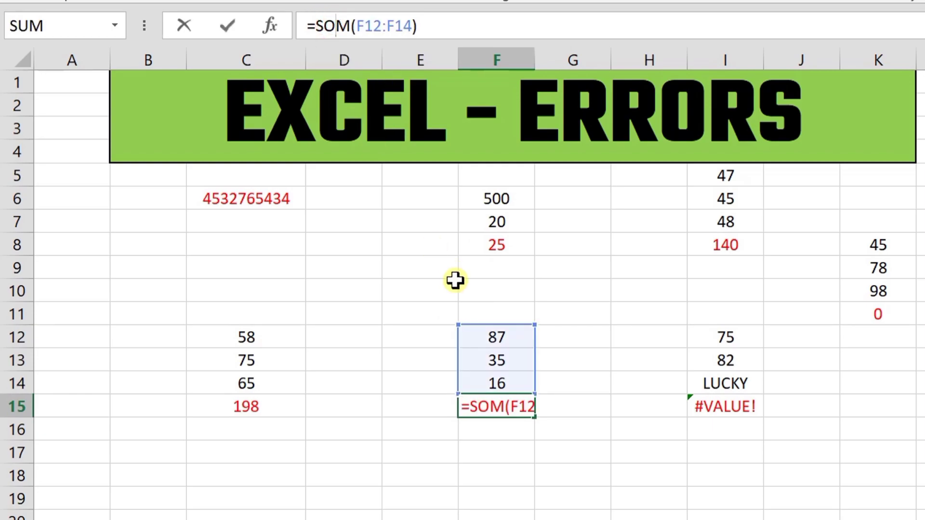
{"action": "key", "text": "BackSpace"}
{"action": "type", "text": "U"}
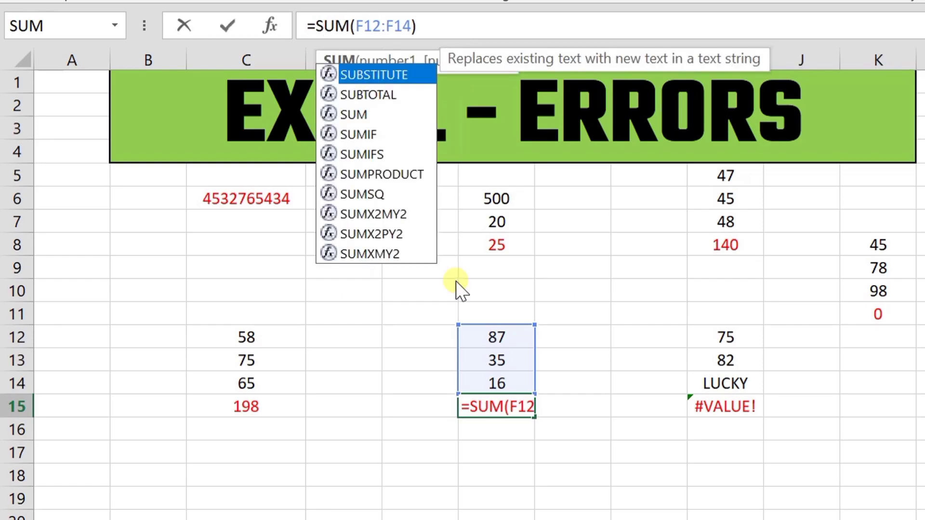
{"action": "key", "text": "Return"}
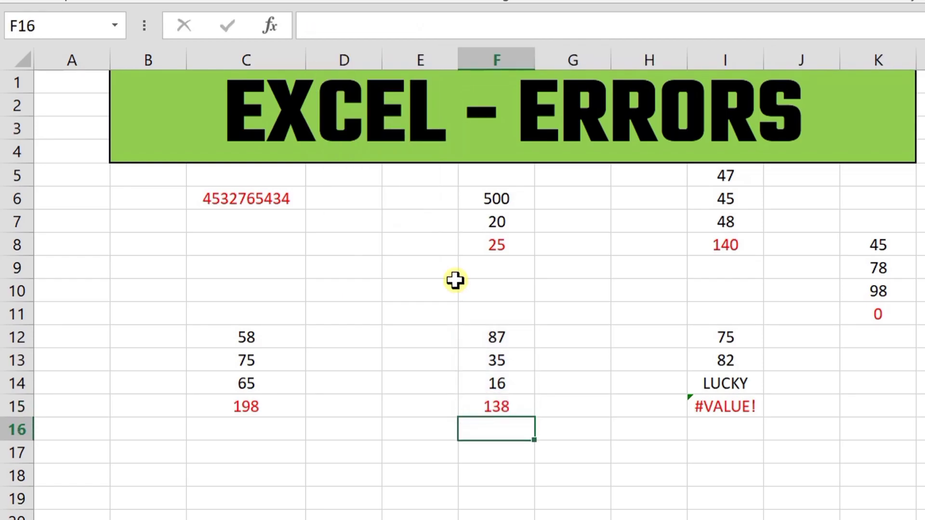
{"action": "left_click", "coordinate": [506, 403]}
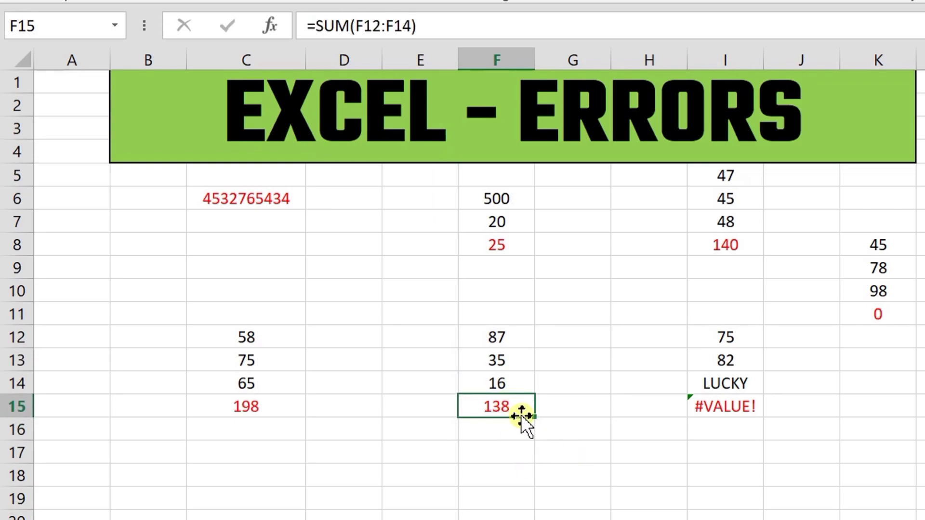
{"action": "left_click_drag", "start_coordinate": [497, 340], "coordinate": [498, 383]}
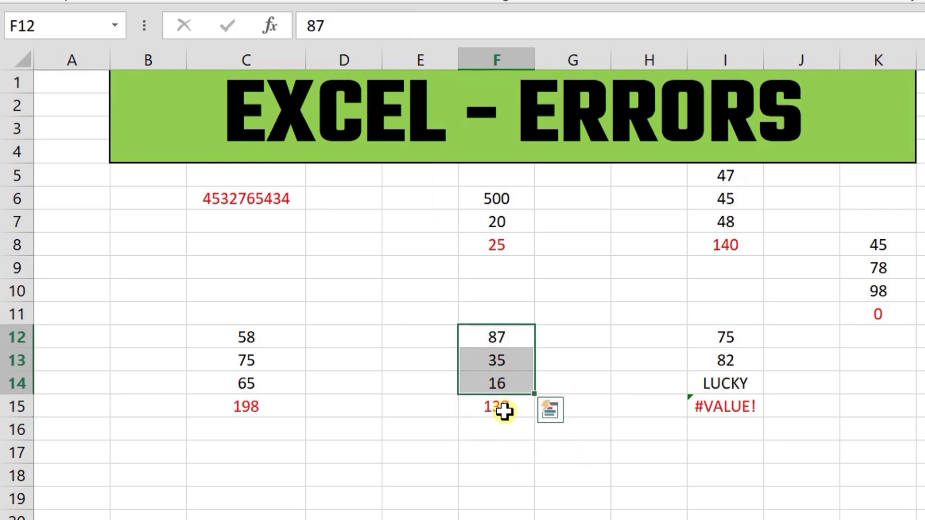
{"action": "left_click", "coordinate": [505, 411]}
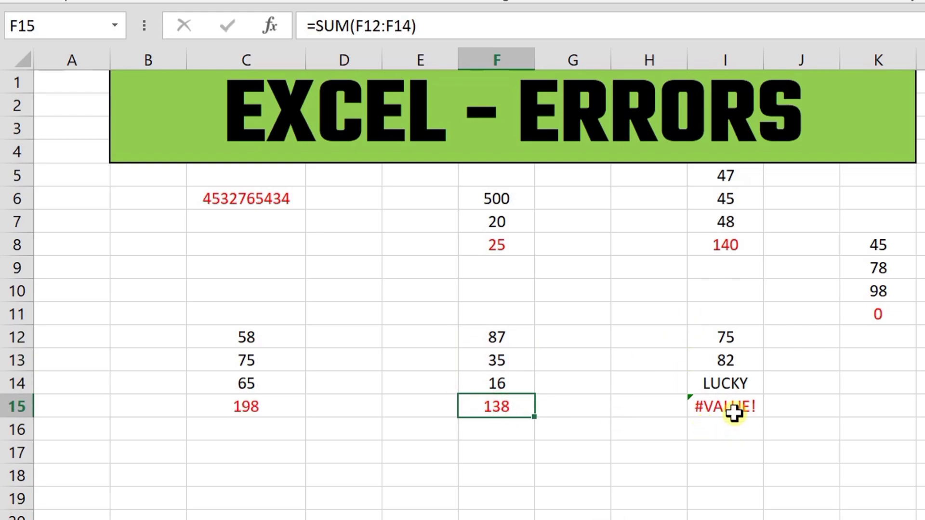
Check the cells added in I15, try clearing the text LUCKY from I14, and undo the deletion.
{"action": "left_click", "coordinate": [720, 401]}
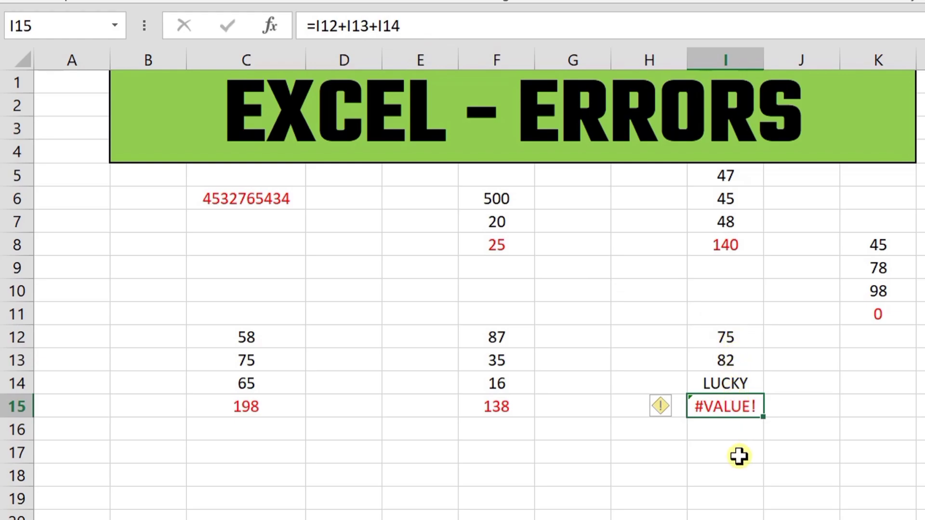
{"action": "left_click", "coordinate": [726, 384]}
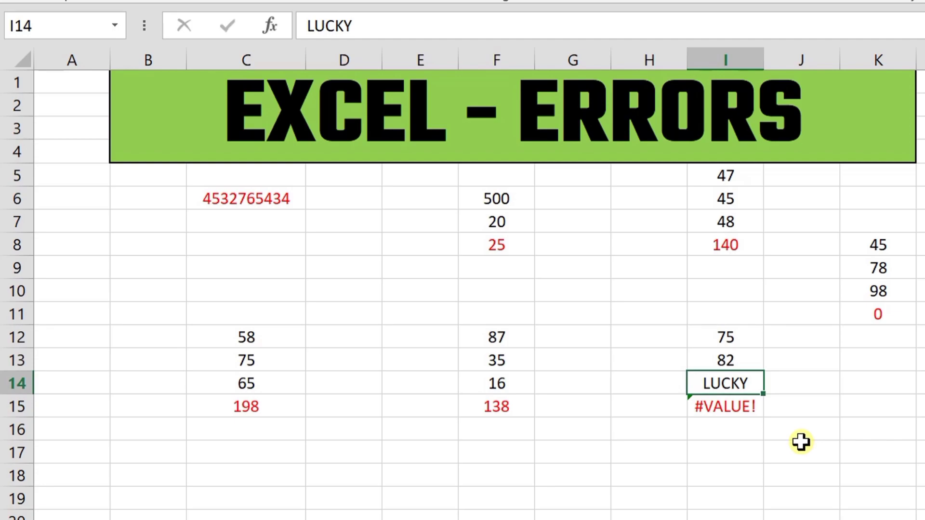
{"action": "left_click", "coordinate": [730, 409]}
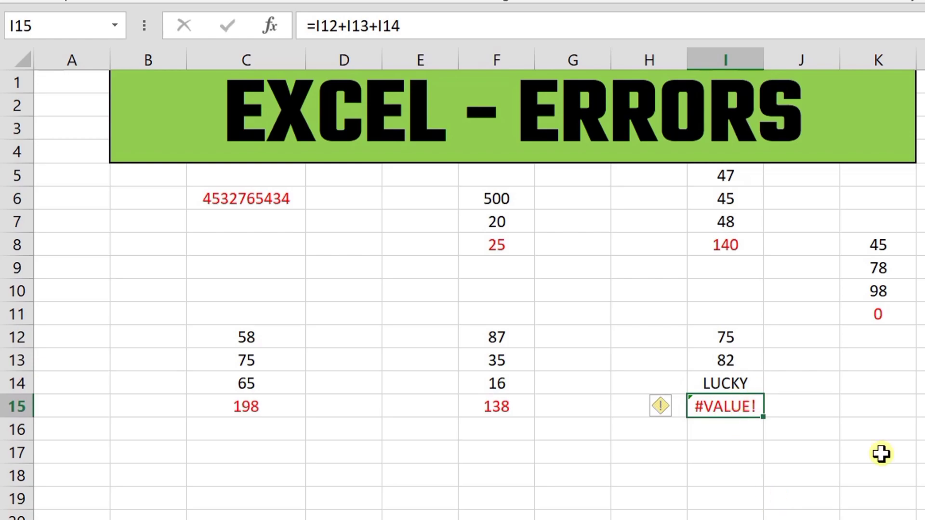
{"action": "left_click", "coordinate": [740, 383]}
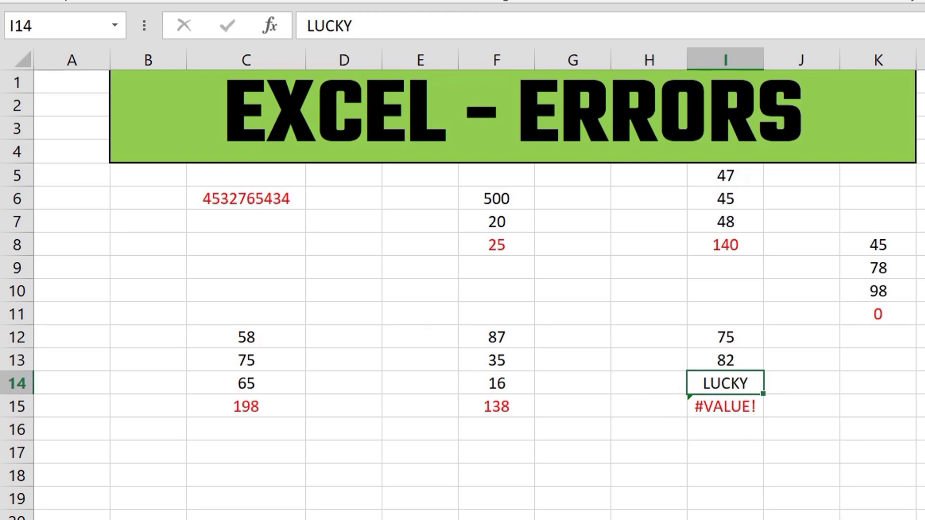
{"action": "key", "text": "Delete"}
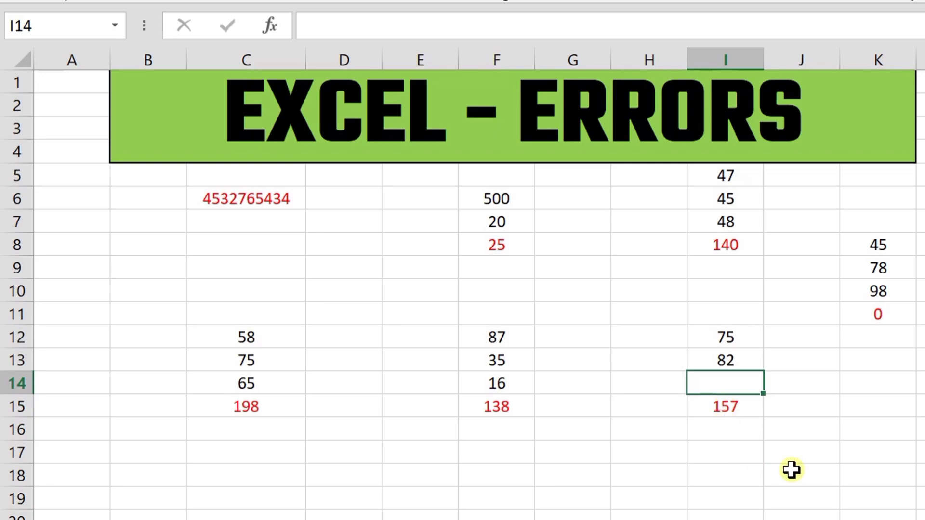
{"action": "key", "text": "ctrl+z"}
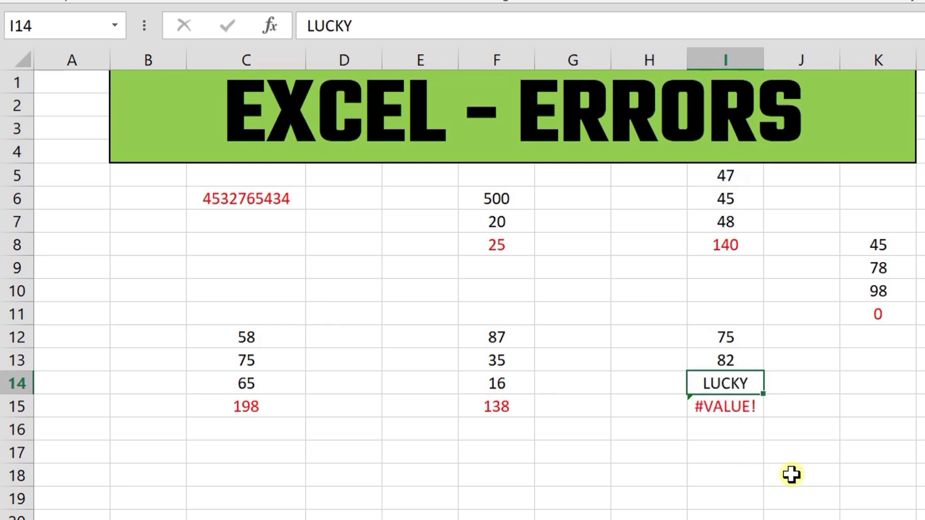
Remove the text cell's reference from the sum in I15, leaving =I12+I13.
{"action": "left_click", "coordinate": [718, 406]}
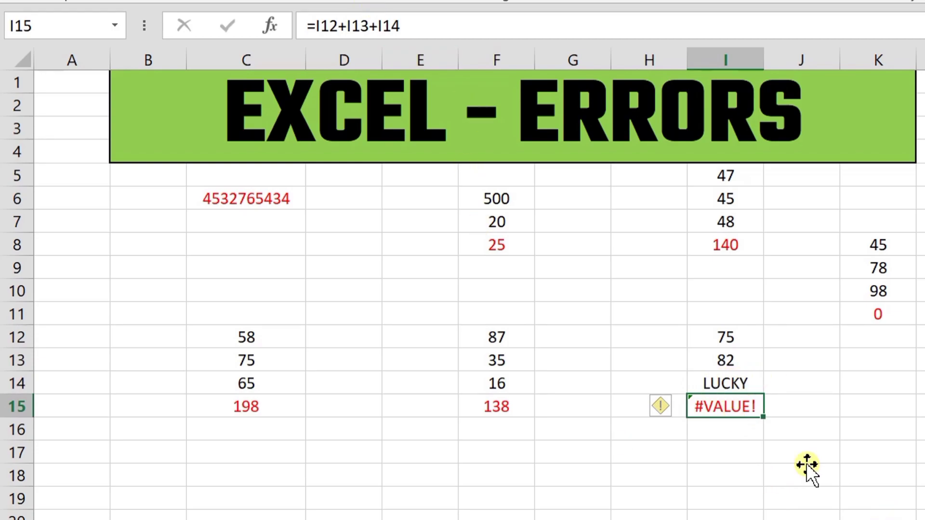
{"action": "double_click", "coordinate": [753, 408]}
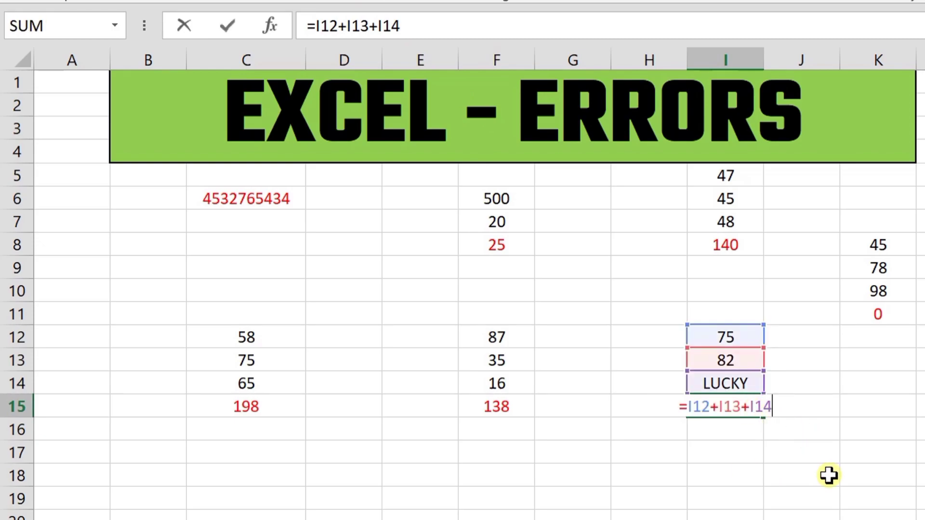
{"action": "key", "text": "BackSpace"}
{"action": "key", "text": "BackSpace"}
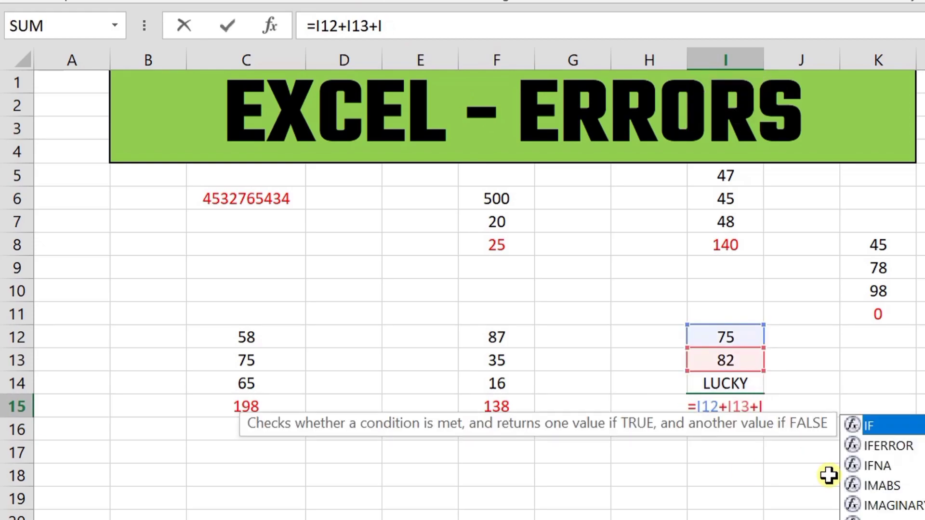
{"action": "key", "text": "BackSpace"}
{"action": "key", "text": "BackSpace"}
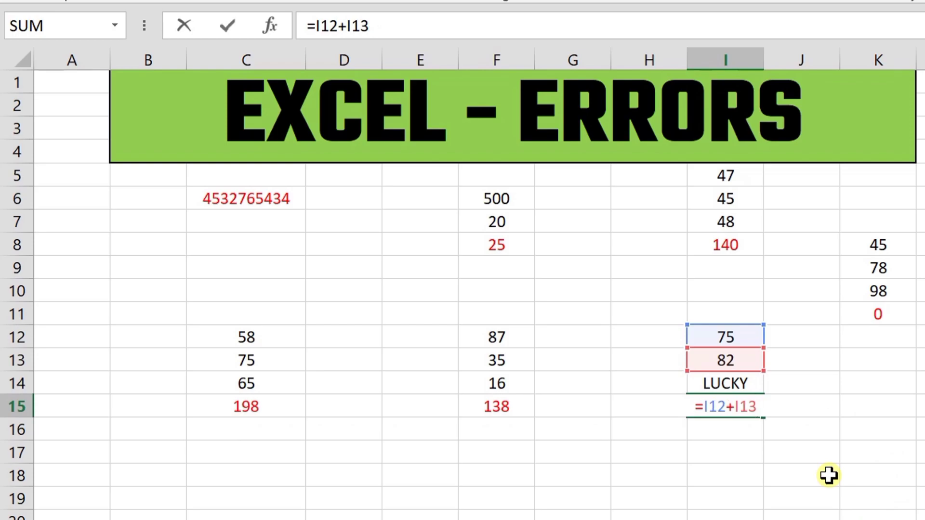
{"action": "key", "text": "Return"}
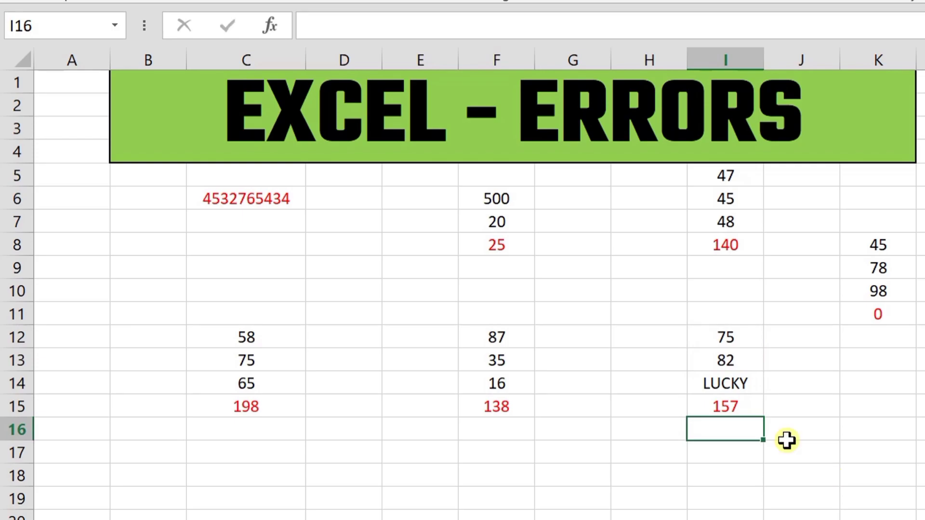
{"action": "left_click", "coordinate": [740, 404]}
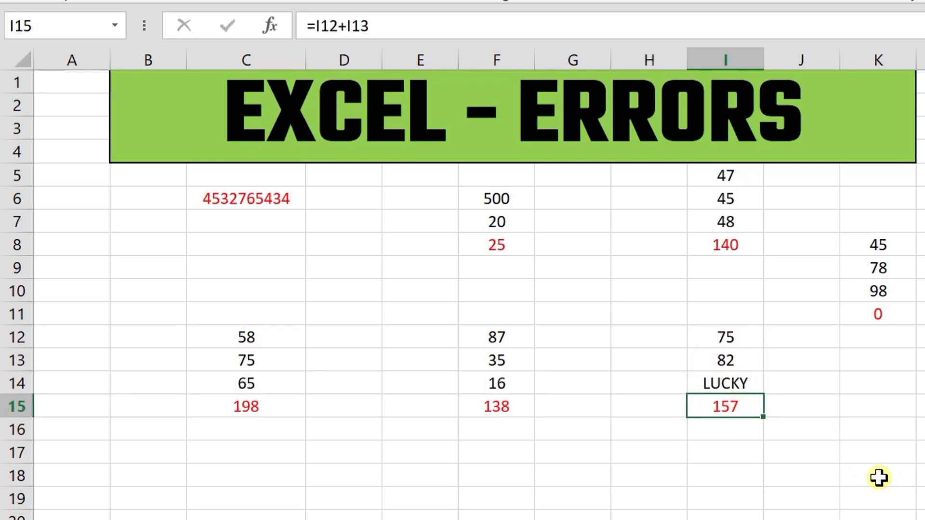
Remove the self-reference from the formula in K11, leaving =K8+K9+K10.
{"action": "left_click_drag", "start_coordinate": [829, 226], "coordinate": [906, 400]}
{"action": "left_click", "coordinate": [881, 314]}
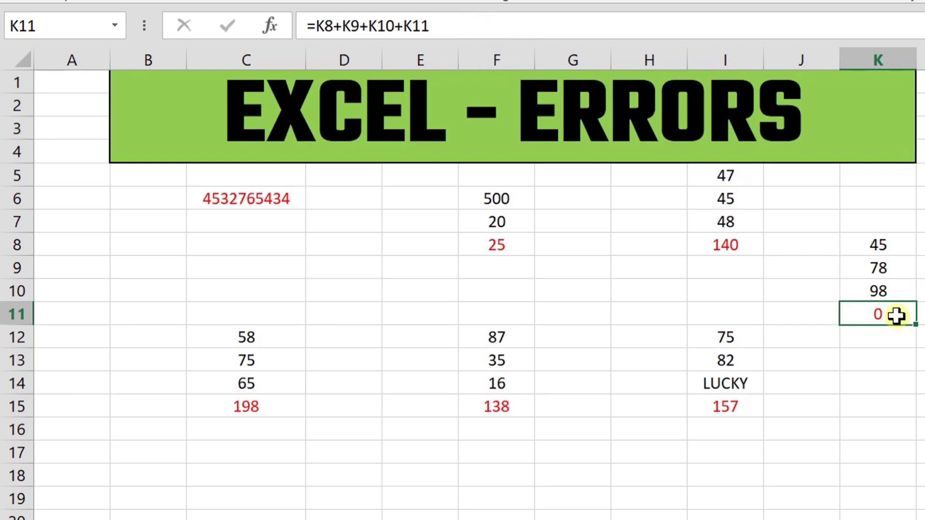
{"action": "left_click", "coordinate": [472, 27]}
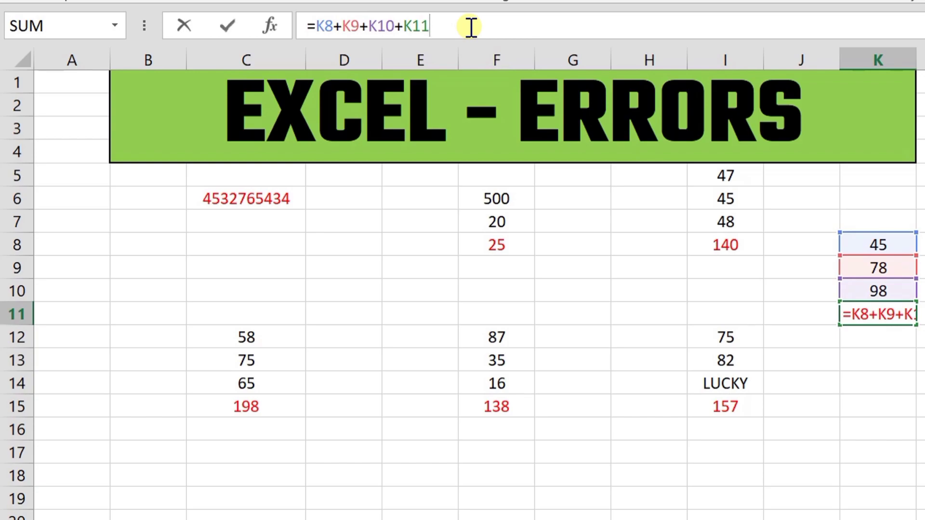
{"action": "key", "text": "BackSpace"}
{"action": "key", "text": "BackSpace"}
{"action": "key", "text": "BackSpace"}
{"action": "key", "text": "BackSpace"}
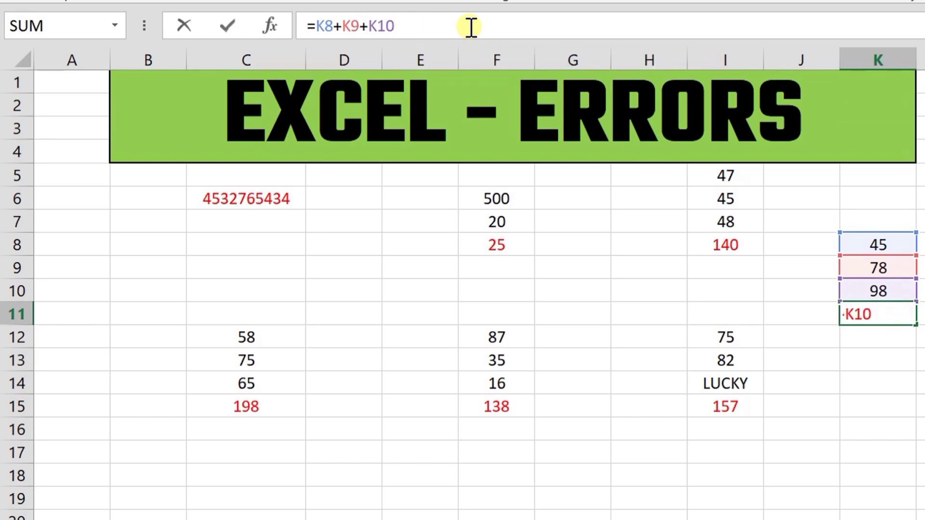
{"action": "key", "text": "Return"}
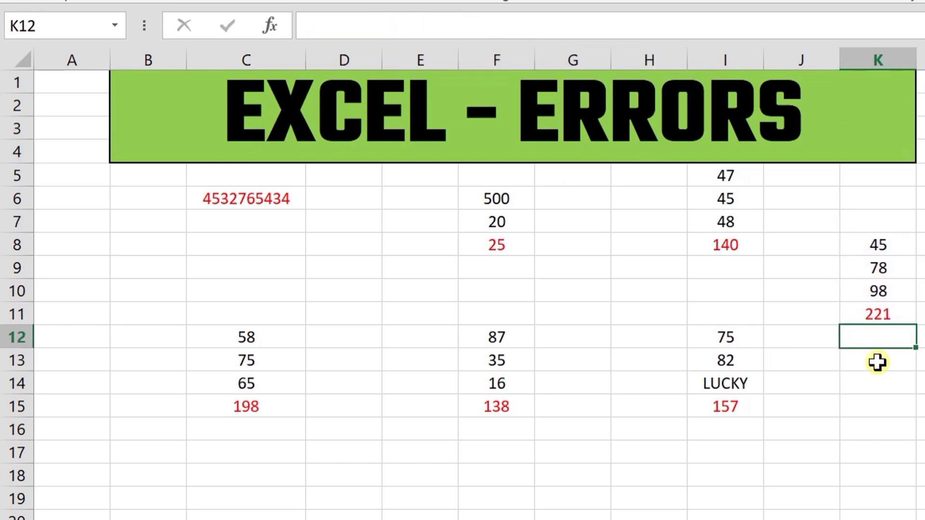
{"action": "left_click", "coordinate": [886, 317]}
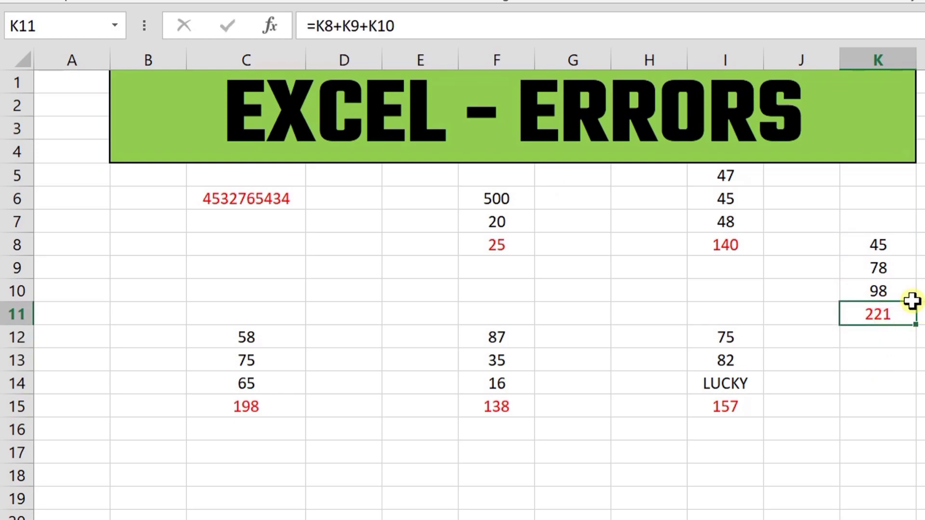